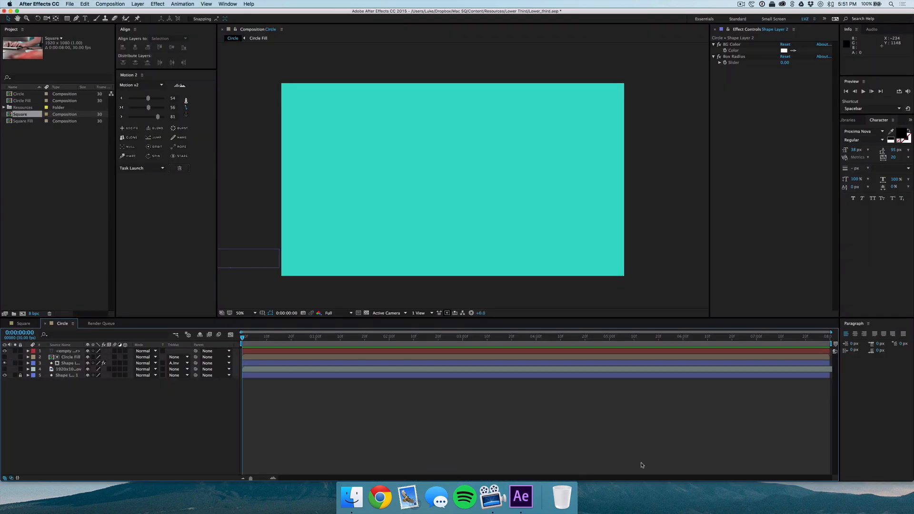
Preview the finished lower-third animation of the existing project, toggling layer visibility to compare.
key("space")
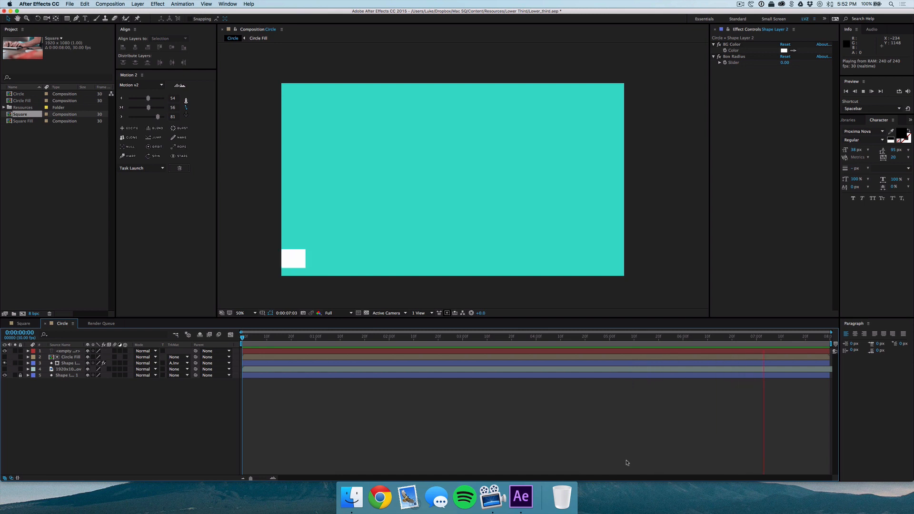
left_click(5, 375)
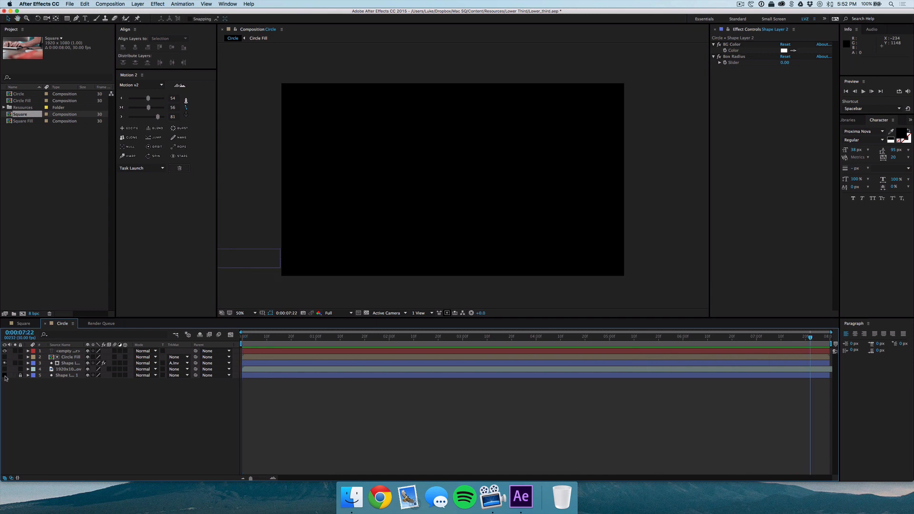
left_click(5, 370)
key("space")
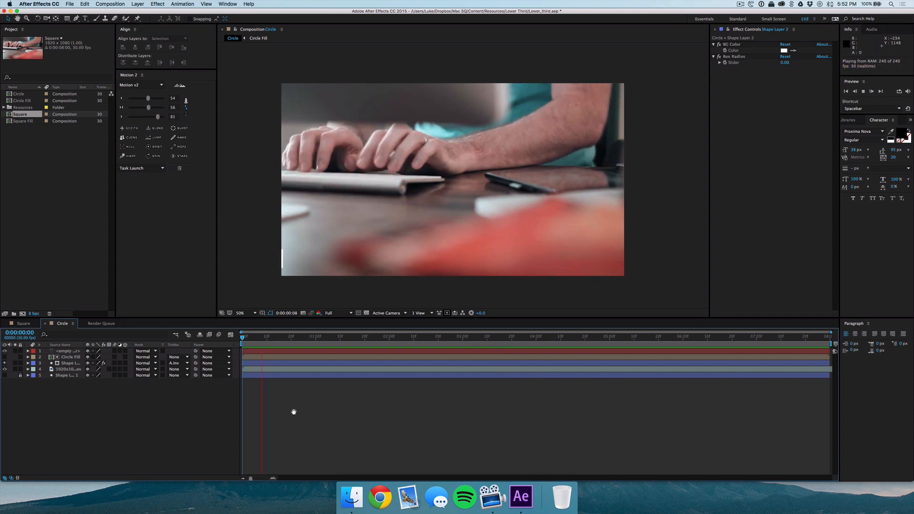
key("space")
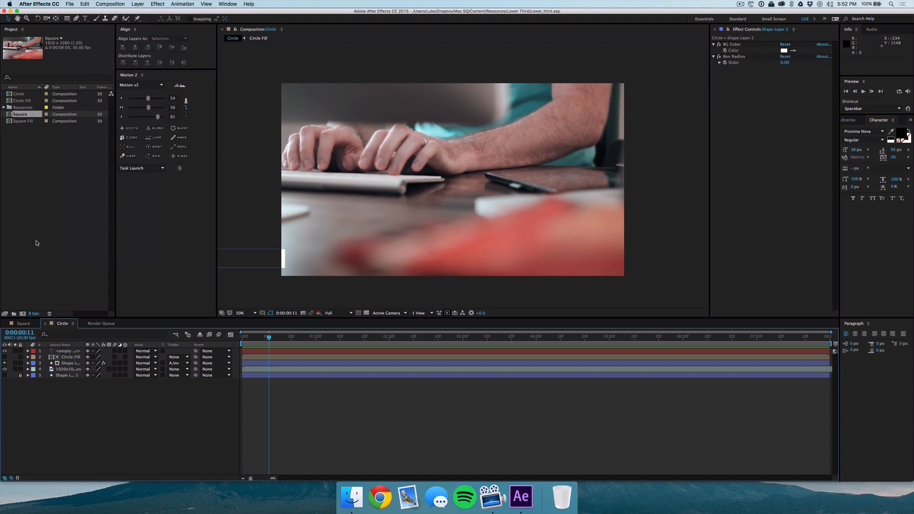
Start a new empty project.
left_click(70, 3)
mouse_move(82, 12)
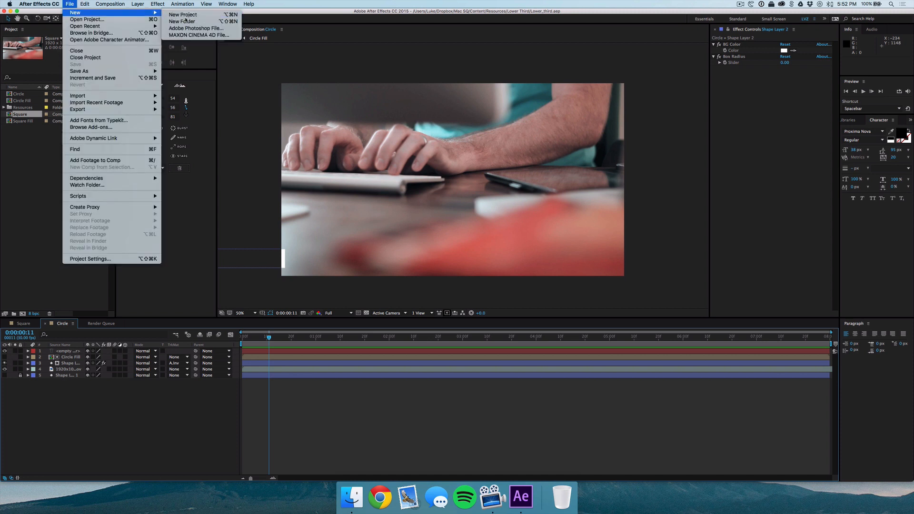
left_click(177, 12)
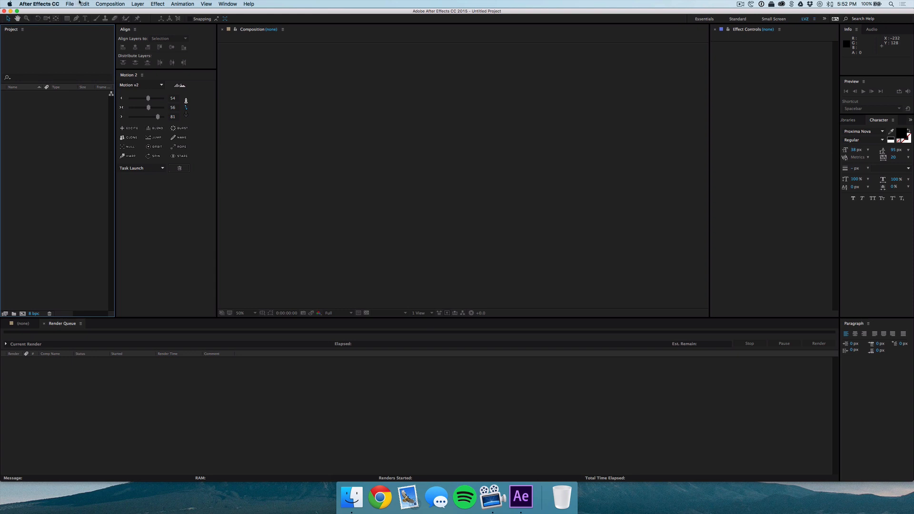
Create a new 1920 x 1080, 30 fps composition named Main.
left_click(110, 4)
left_click(122, 12)
type("Main")
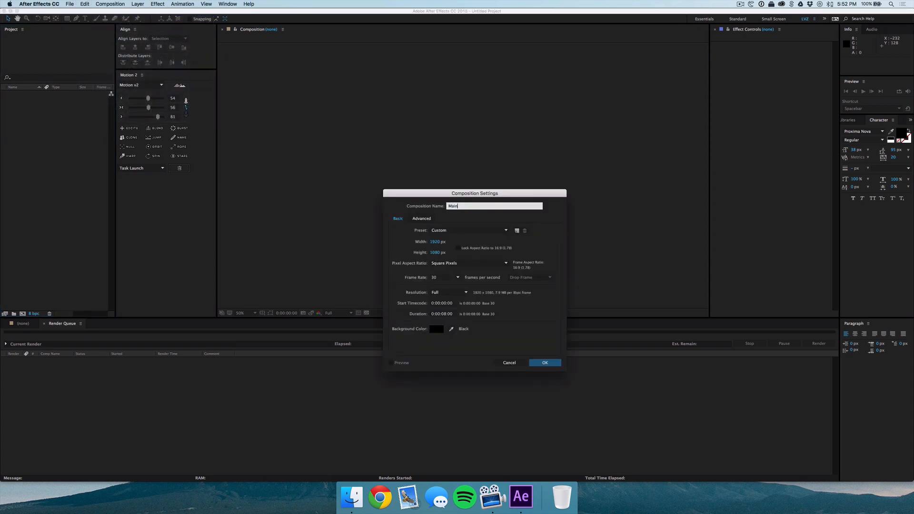
left_click(405, 257)
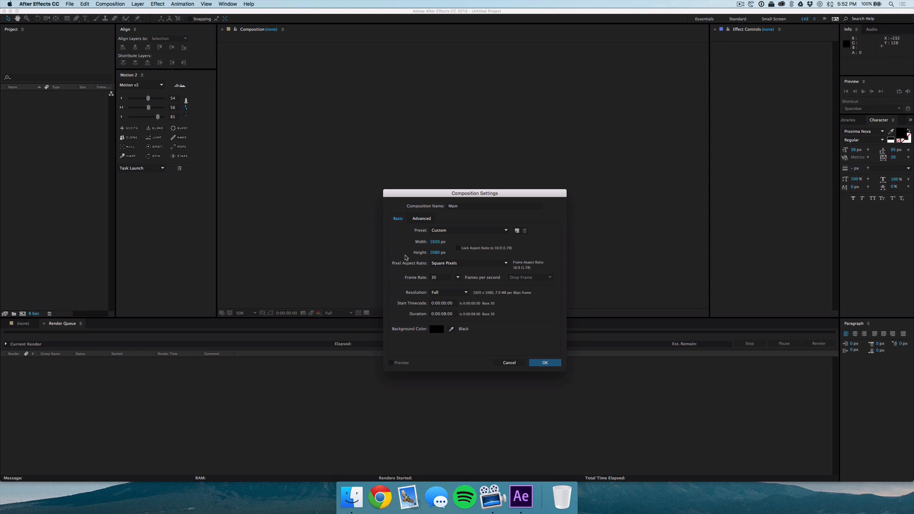
key("Return")
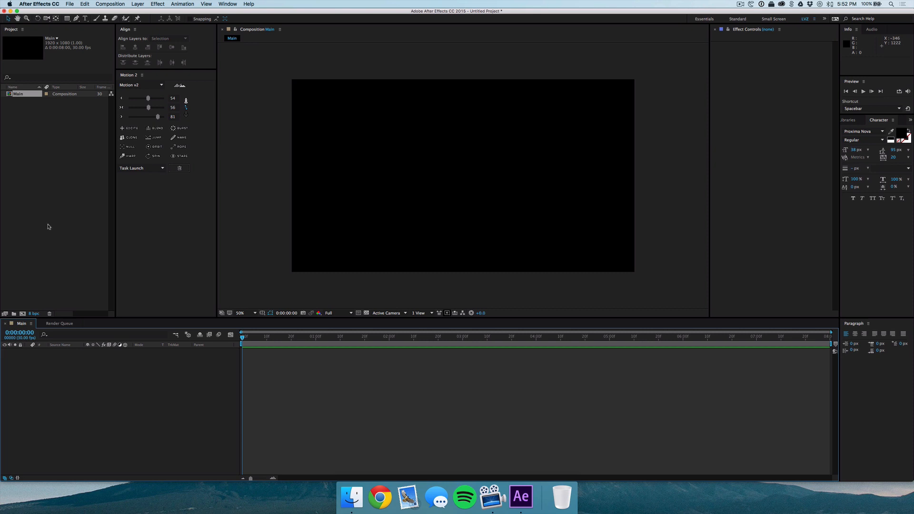
Add a rectangle shape layer that fills the whole composition frame.
left_click(47, 226)
left_click(76, 405)
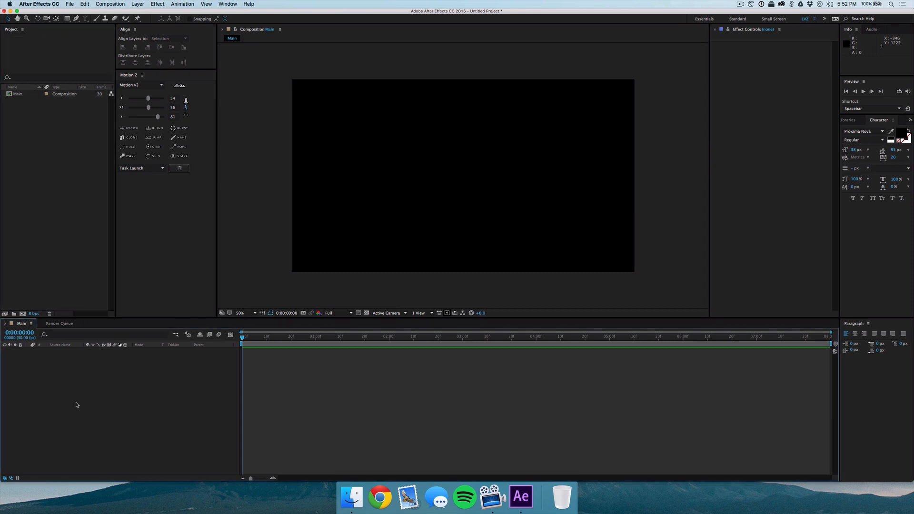
double_click(67, 21)
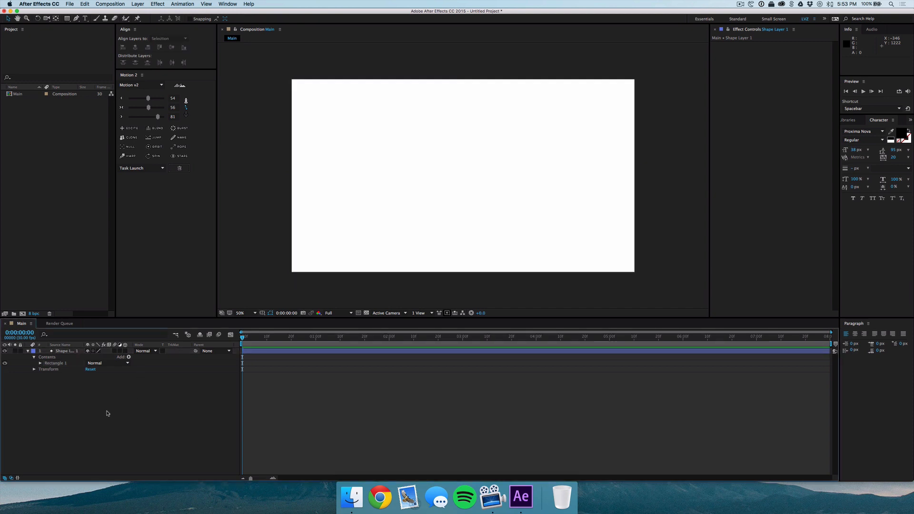
left_click(27, 351)
left_click(80, 351)
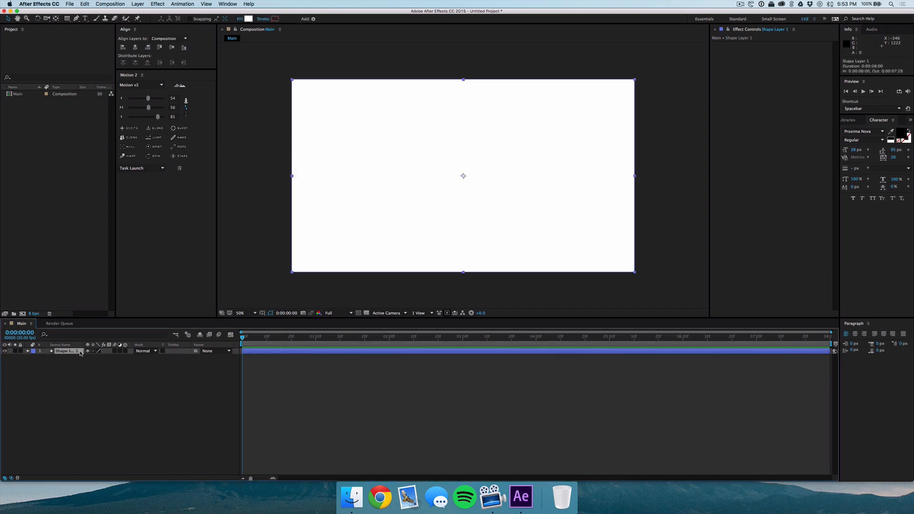
Set the full-frame rectangle's fill colour to a pinkish red.
left_click(247, 20)
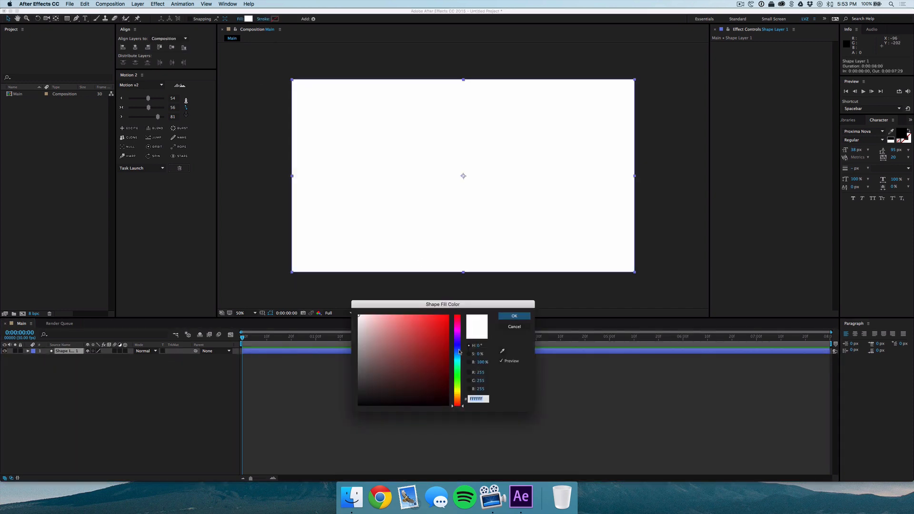
mouse_move(459, 346)
left_mouse_down()
mouse_move(458, 324)
mouse_move(439, 320)
mouse_move(422, 339)
mouse_move(409, 322)
mouse_move(459, 317)
left_mouse_up()
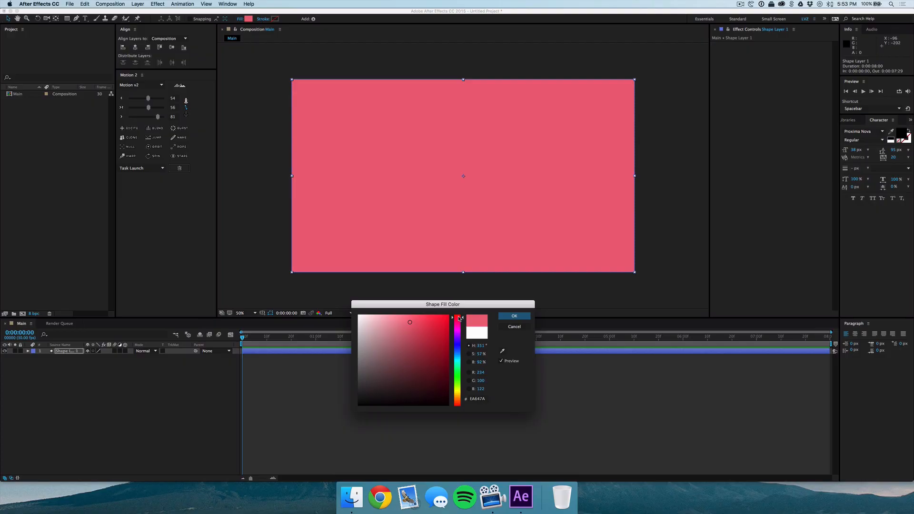
mouse_move(427, 320)
left_mouse_down()
mouse_move(419, 323)
mouse_move(427, 322)
left_mouse_up()
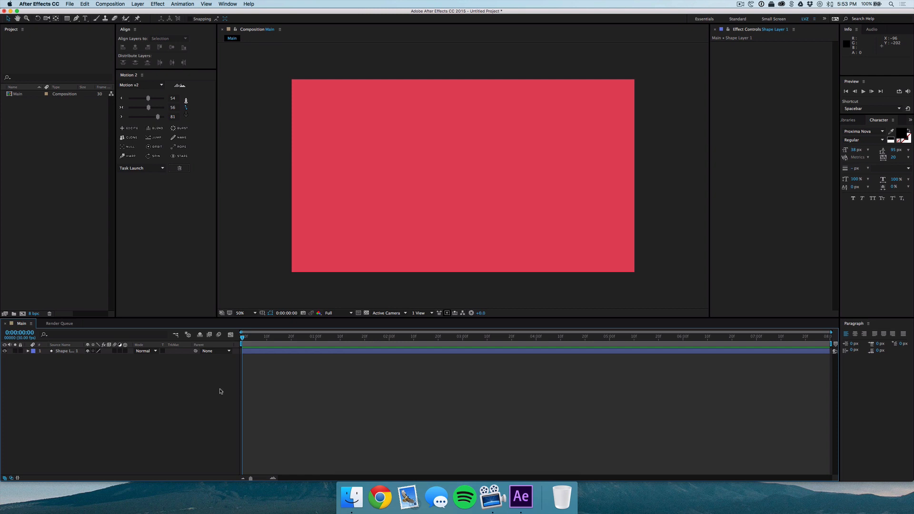
Draw a small wide rectangle near the lower-left corner of the composition.
left_click(67, 19)
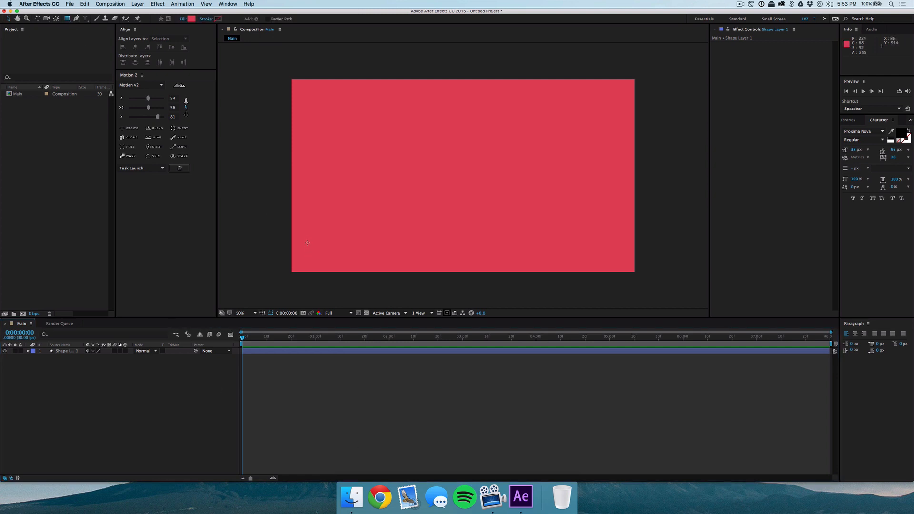
left_click_drag(306, 241, 394, 259)
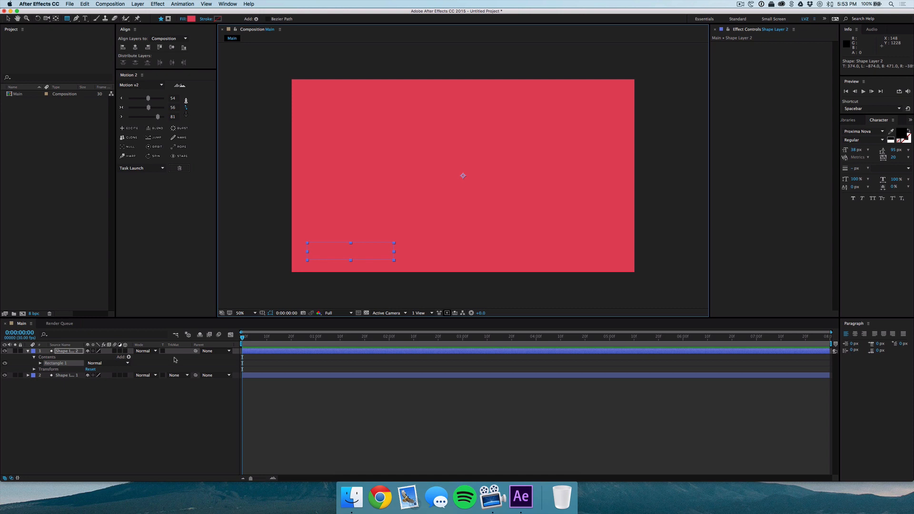
Set the small rectangle's fill colour to ffffff white.
left_click(191, 19)
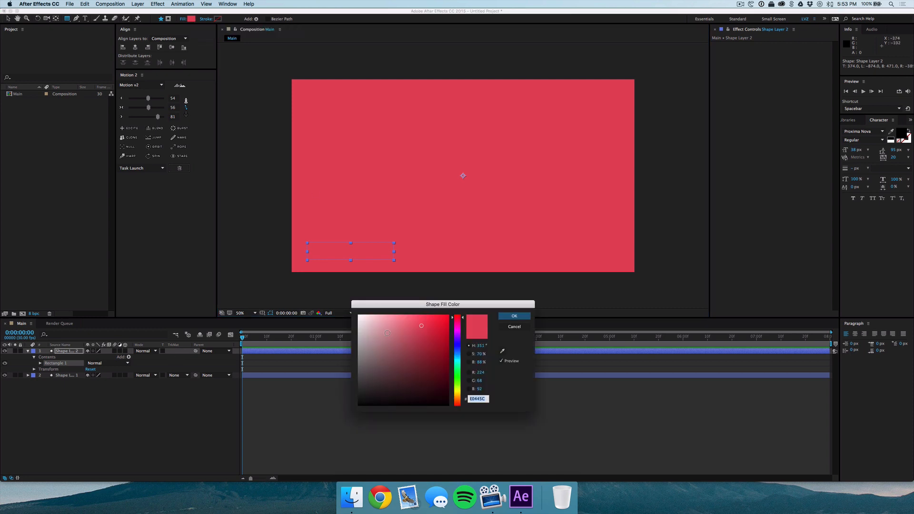
type("ffffff")
key("Tab")
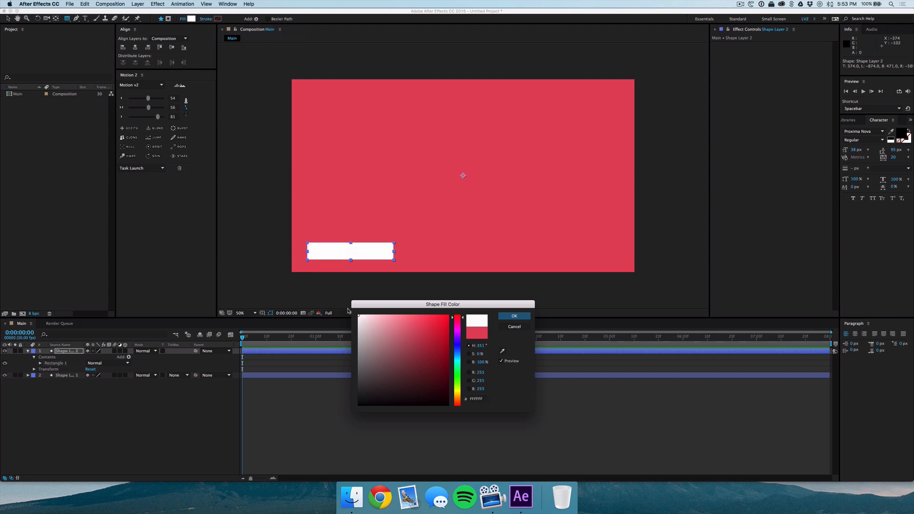
key("Return")
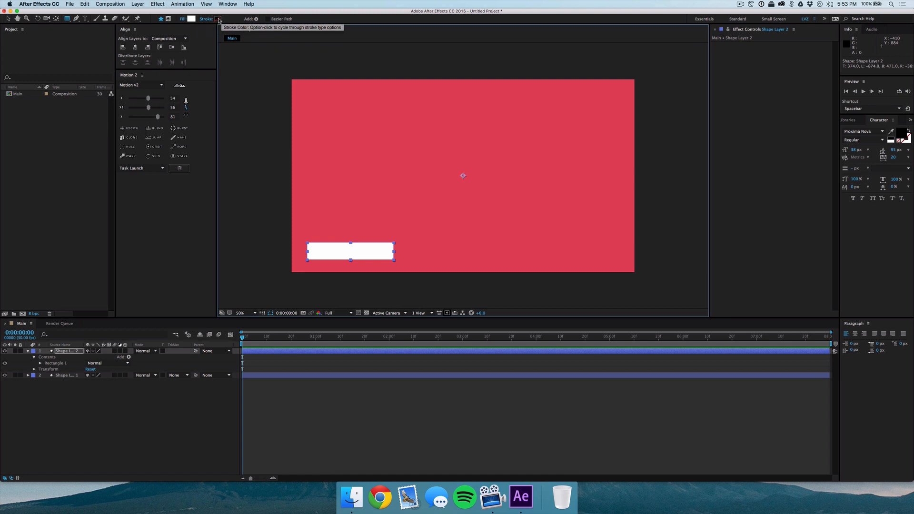
Set the small rectangle's stroke to None.
left_click(206, 20)
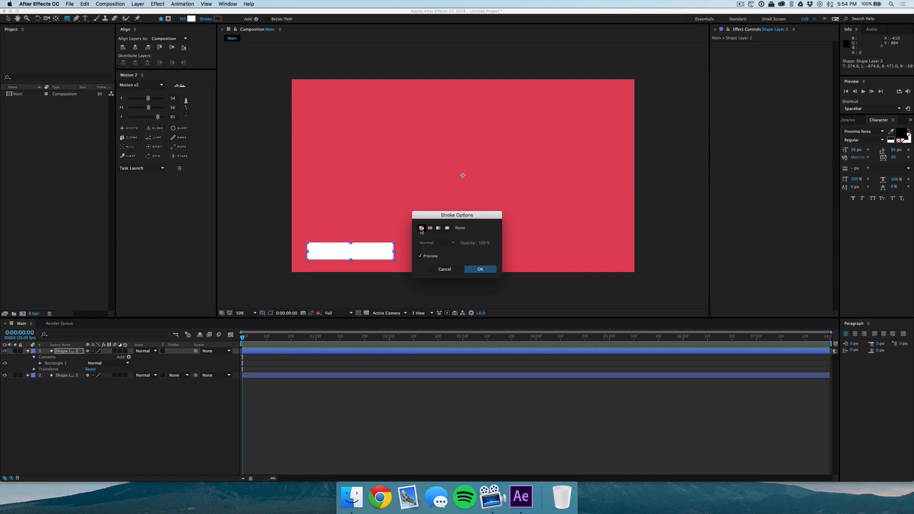
left_click(480, 269)
Align the white rectangle layer to the composition's left and bottom edges.
left_click(154, 422)
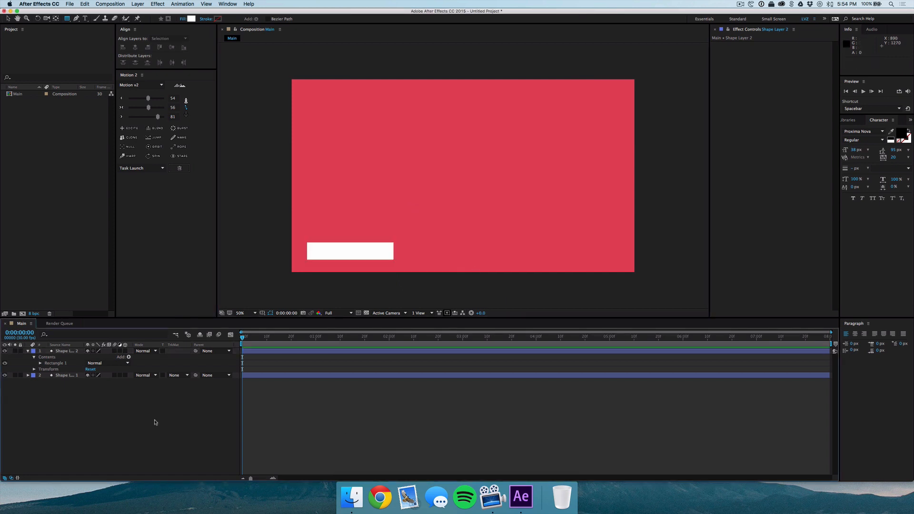
left_click(73, 352)
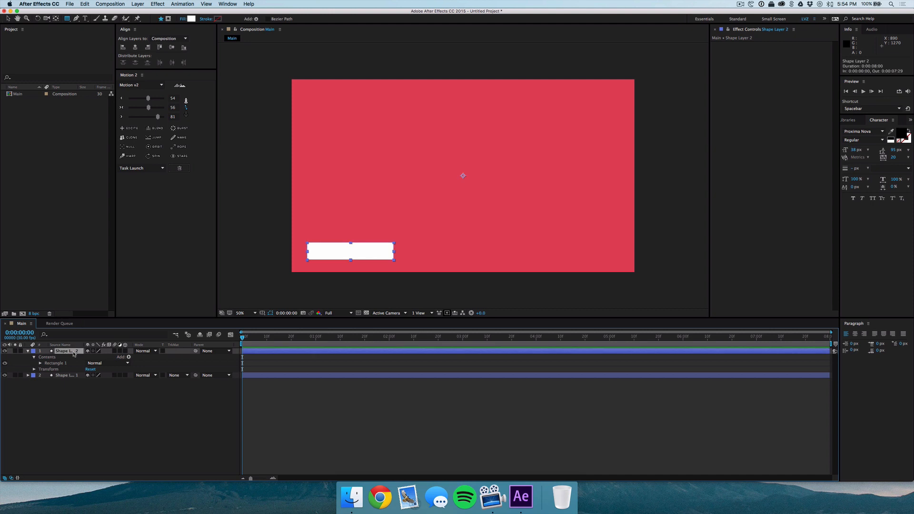
left_click(123, 47)
left_click(184, 47)
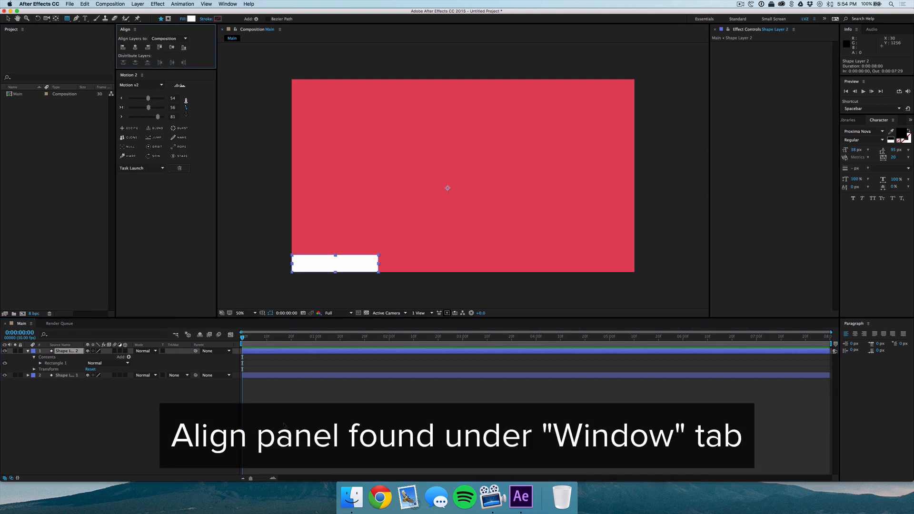
Nudge the white rectangle up and to the right, away from the bottom-left corner.
left_click(99, 419)
left_click(73, 351)
key("Return")
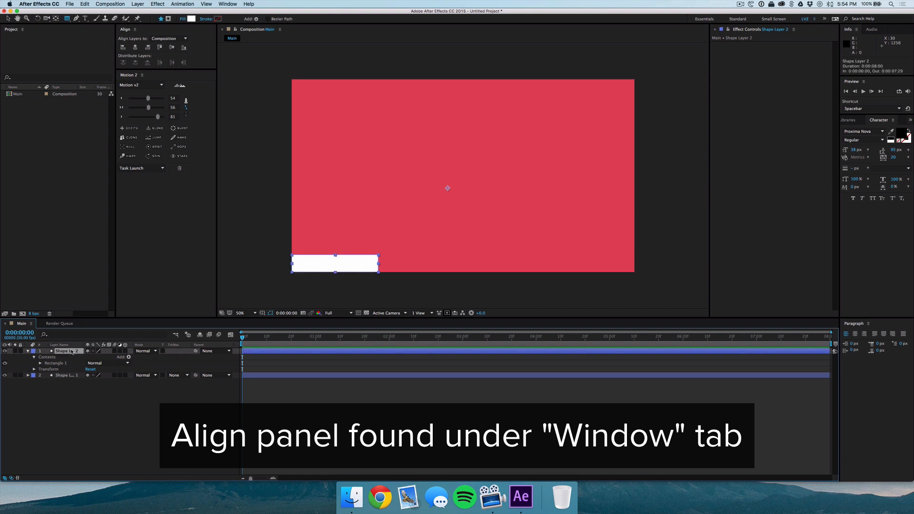
key("shift+Right")
key("shift+Up")
key("shift+Up")
key("shift+Up")
key("shift+Right")
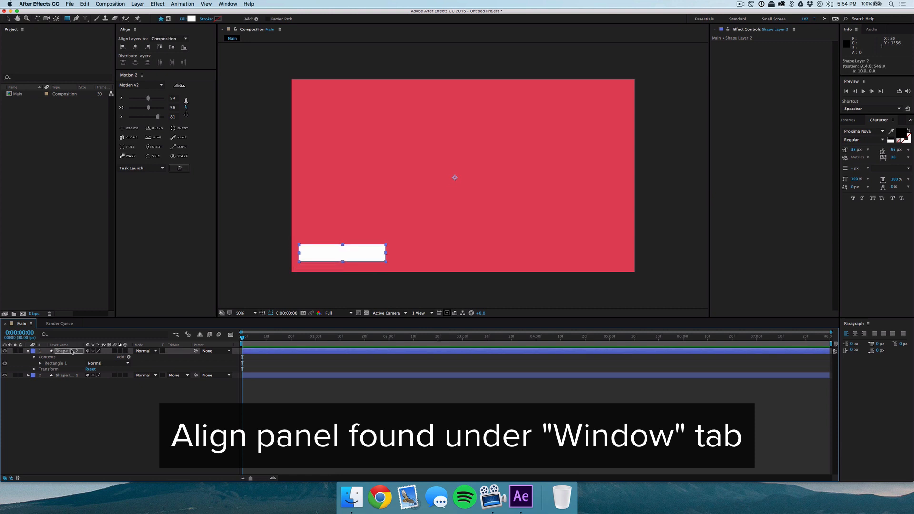
key("shift+Left")
key("shift+Down")
key("shift+Right")
key("shift+Right")
key("shift+Up")
key("shift+Up")
key("shift+Right")
key("shift+Right")
key("shift+Right")
key("shift+Right")
key("shift+Up")
key("shift+Up")
left_click(75, 469)
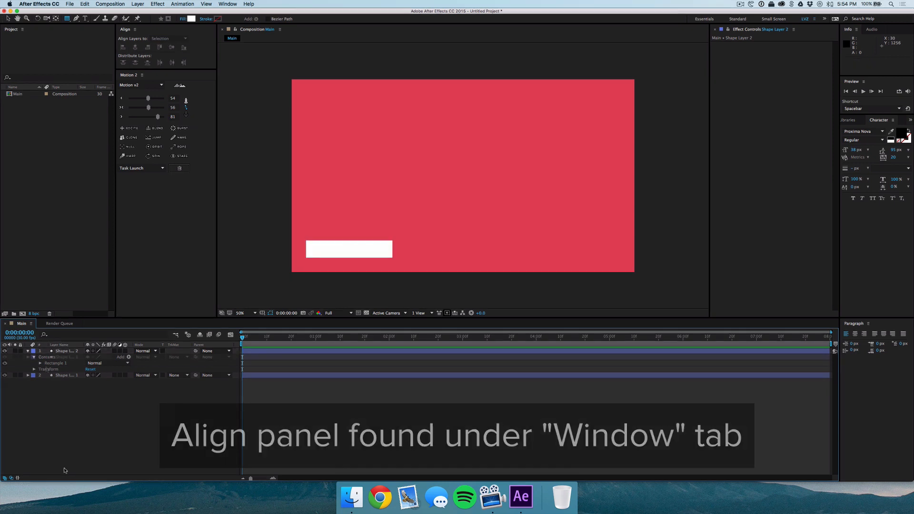
Bring the twitter1.eps icon from Finder into the Main composition timeline.
left_click(343, 505)
left_click(71, 246)
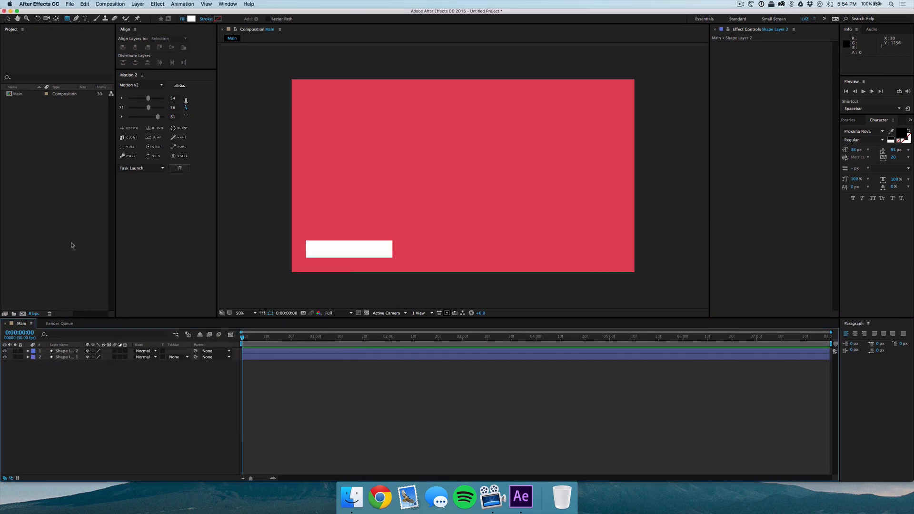
left_click_drag(26, 100, 67, 350)
key("shift+super+a")
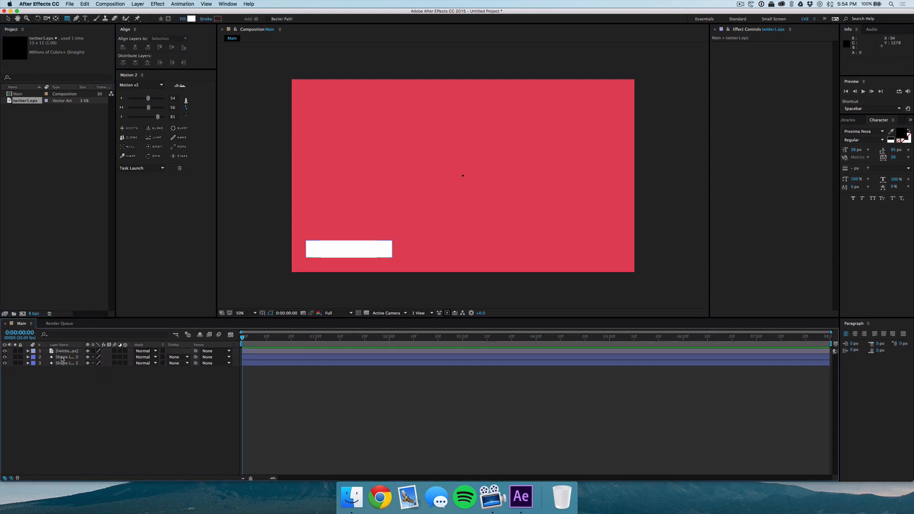
Scale the twitter icon layer to about 965% and enable continuous rasterization for it.
left_click(70, 352)
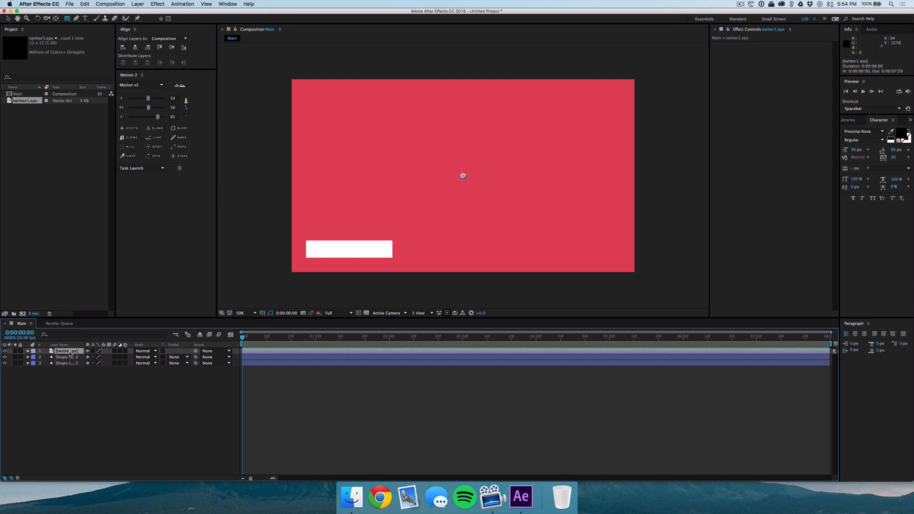
key("s")
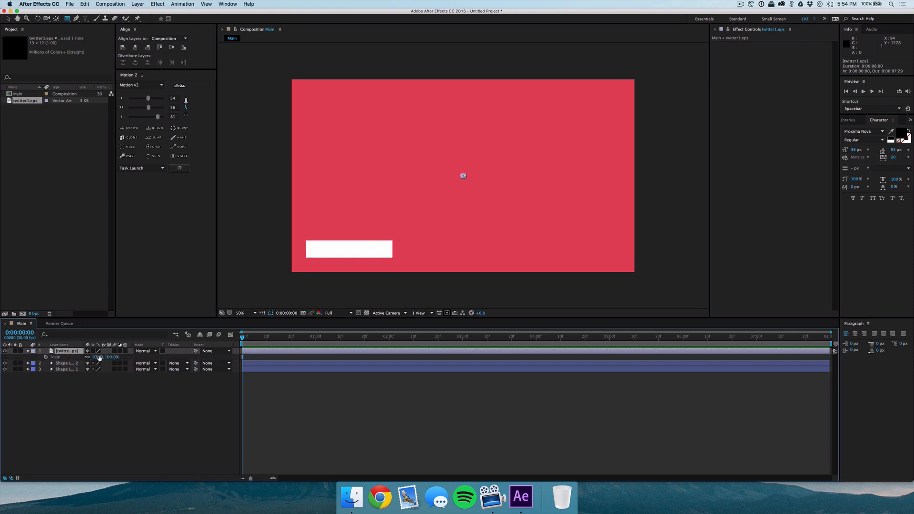
left_click_drag(97, 358, 423, 336)
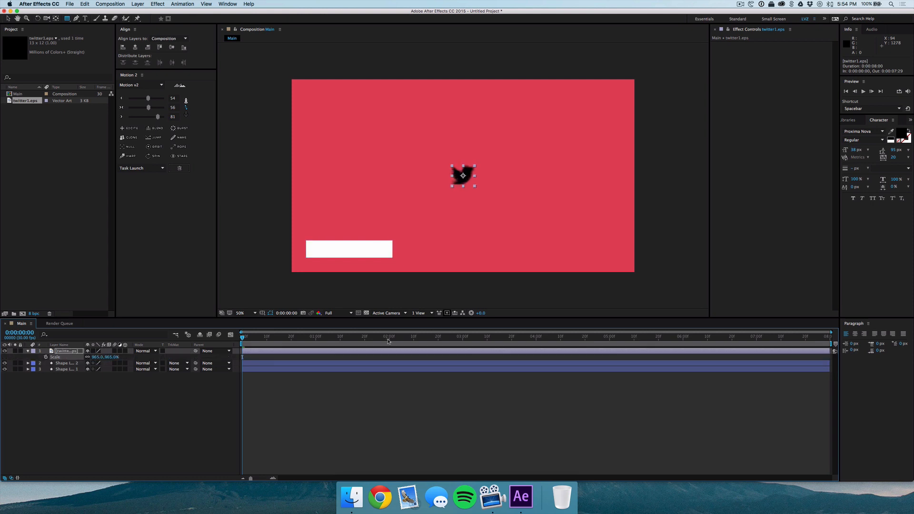
left_click(79, 410)
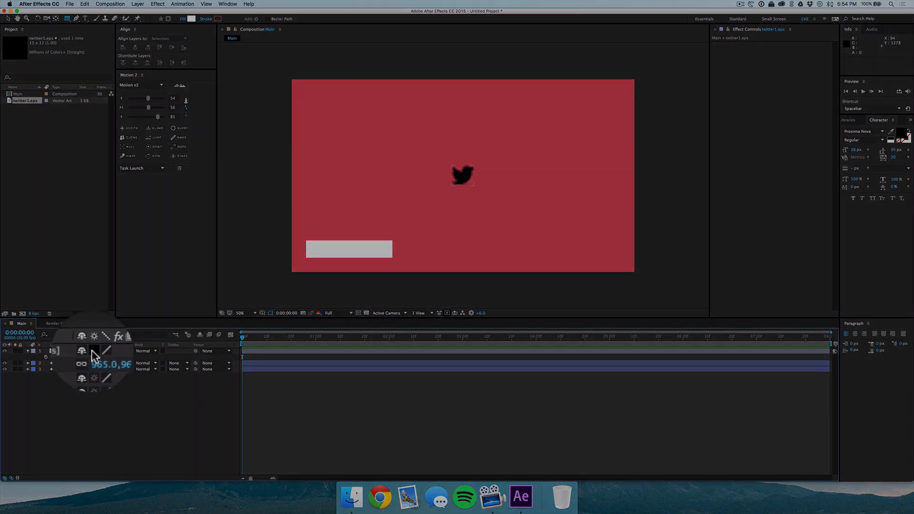
left_click(93, 351)
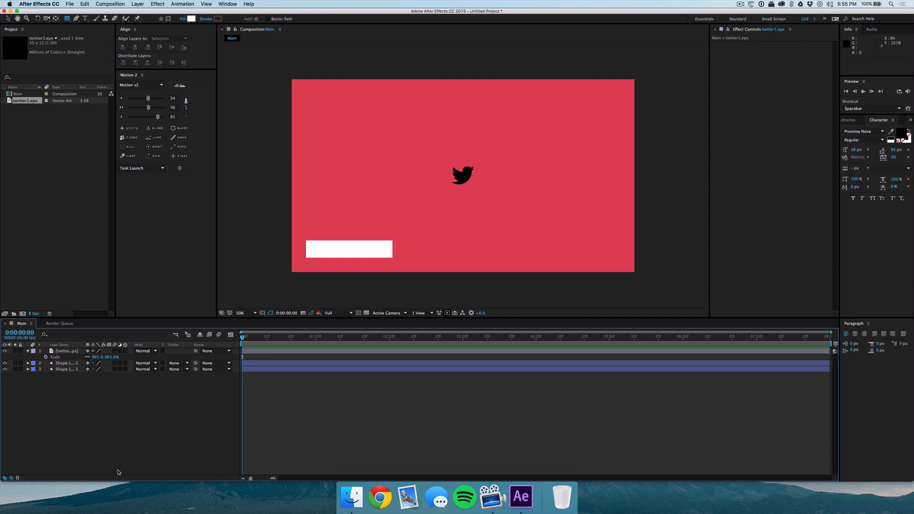
Move the twitter icon onto the left end of the white rectangle.
left_click(461, 176)
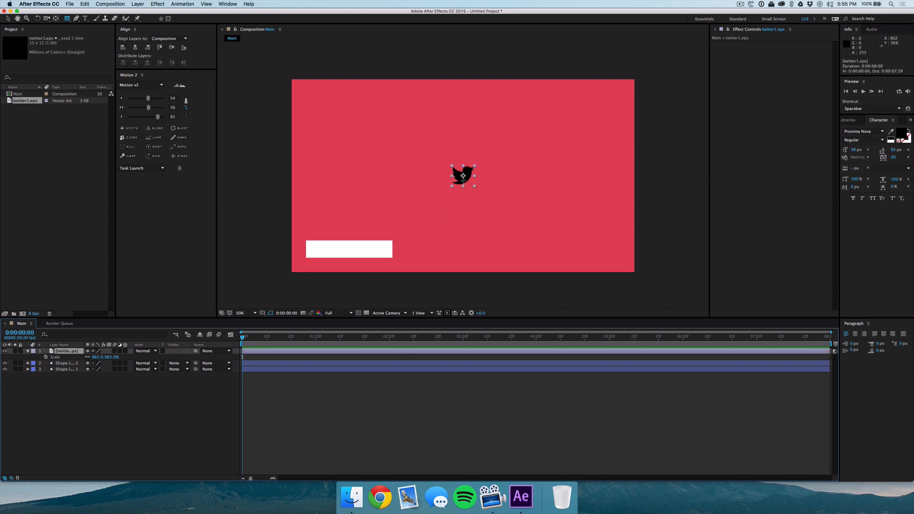
left_click_drag(463, 176, 321, 248)
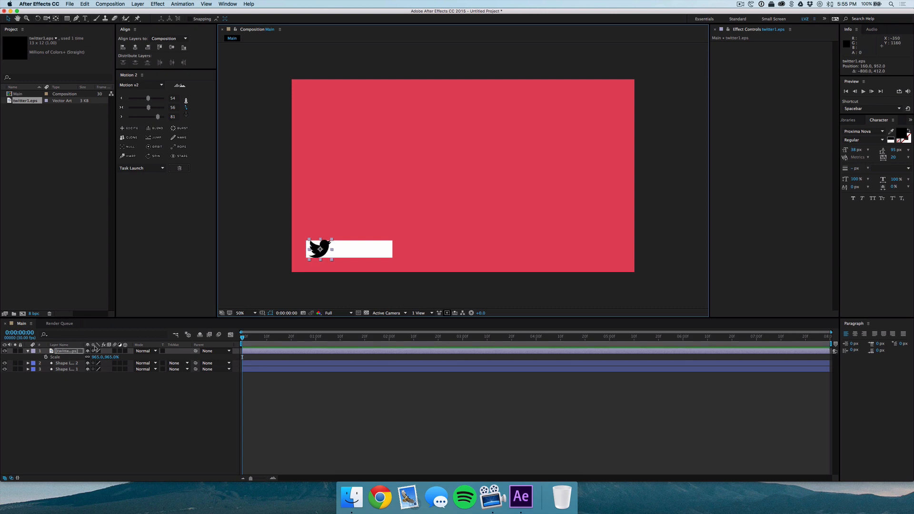
Set the twitter icon layer's scale to 465%.
mouse_move(103, 357)
left_mouse_down()
mouse_move(65, 372)
mouse_move(87, 358)
left_mouse_up()
left_click(85, 420)
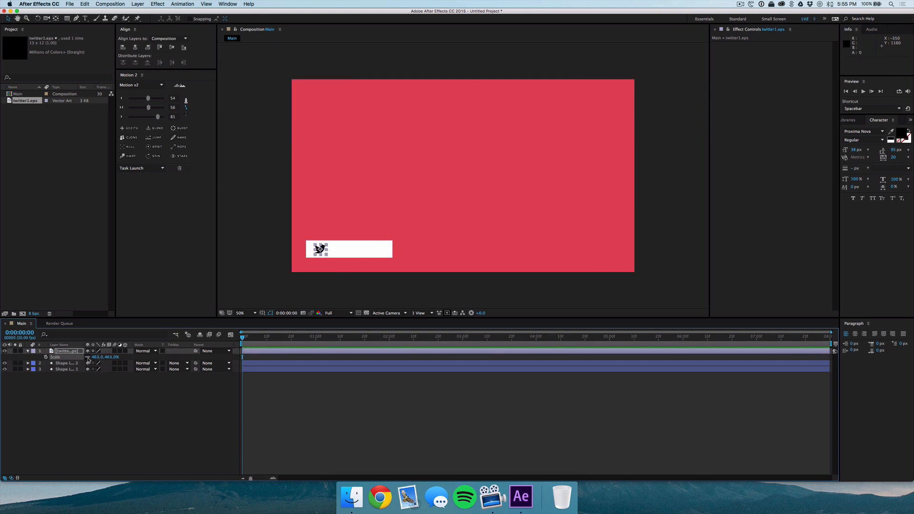
left_click(98, 358)
type("465")
key("Return")
left_click(106, 411)
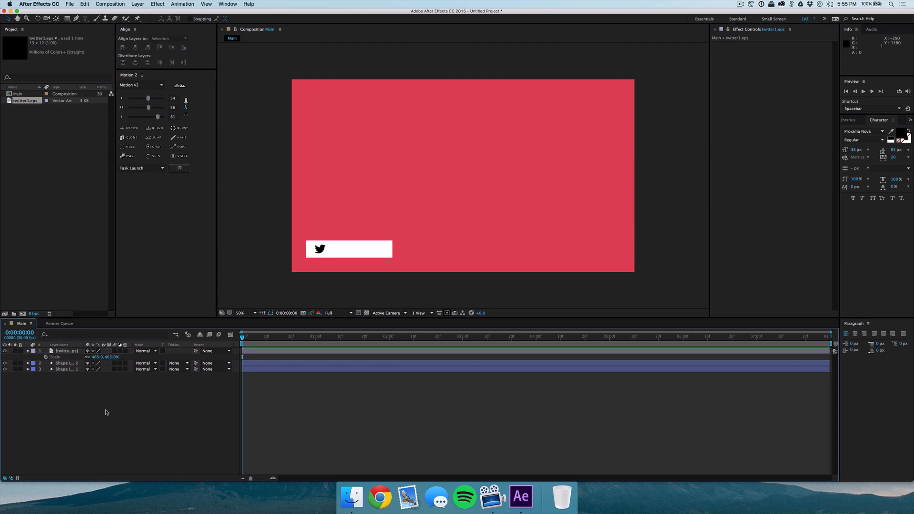
Add a text layer reading "/MacSquareYT" on the white rectangle beside the twitter icon and position it.
left_click(70, 352)
left_click(29, 413)
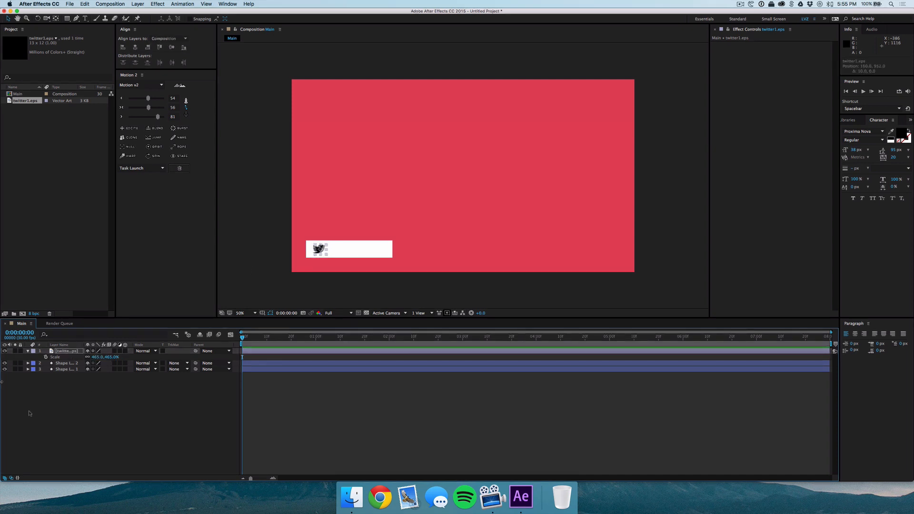
left_click(85, 19)
left_click_drag(326, 241, 393, 260)
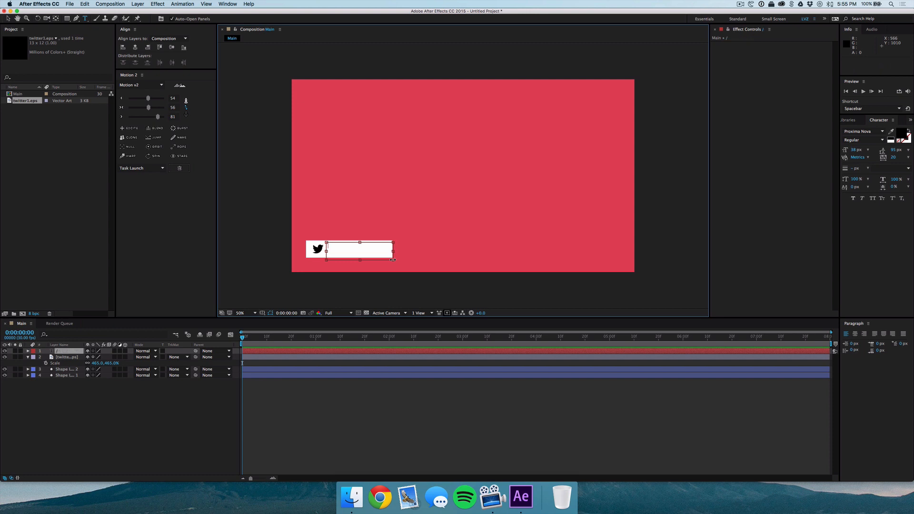
type("/MacSquareYT")
left_click_drag(360, 261, 360, 248)
key("Escape")
key("v")
left_click_drag(358, 249, 363, 252)
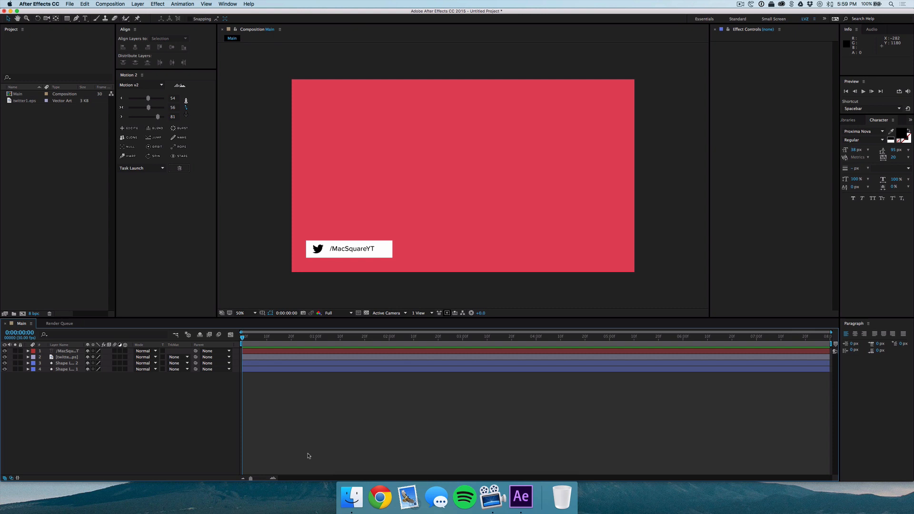
Keyframe the white rectangle's position at 1 second and, at the start, move it off the composition's left edge.
left_click(70, 363)
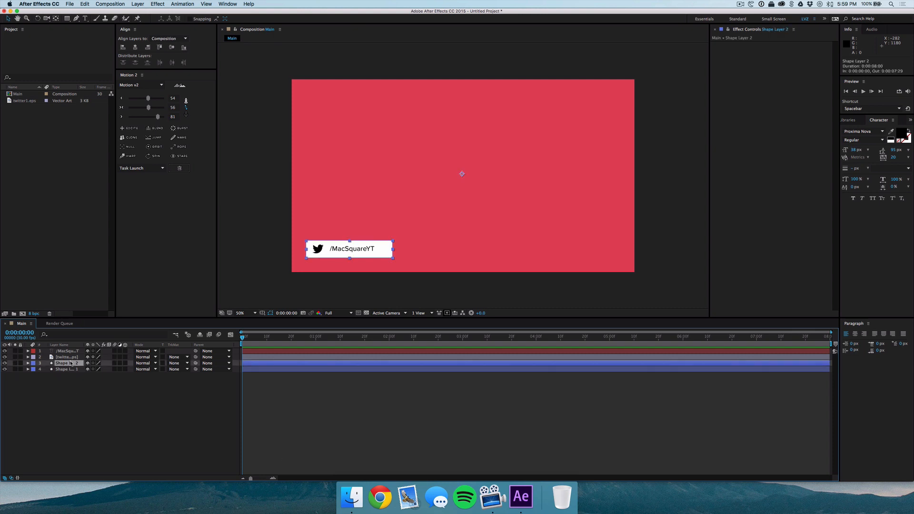
key("p")
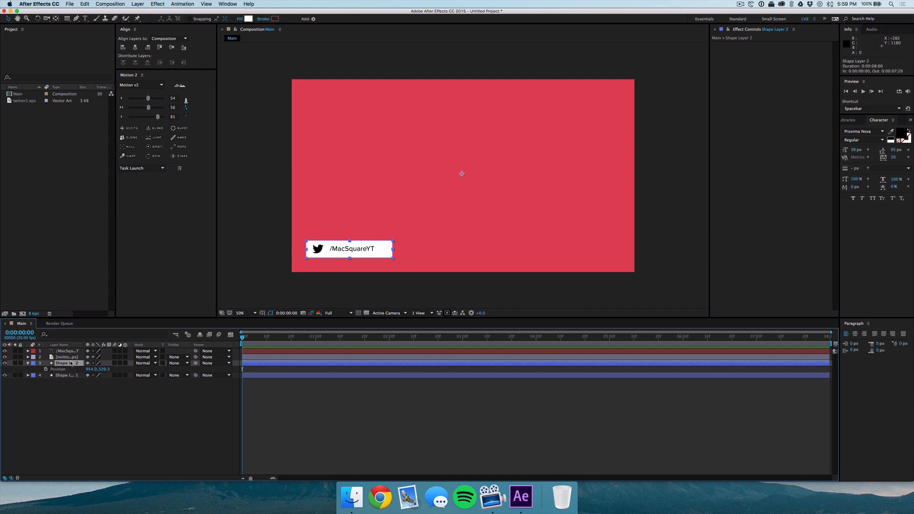
left_click(316, 337)
left_click(46, 369)
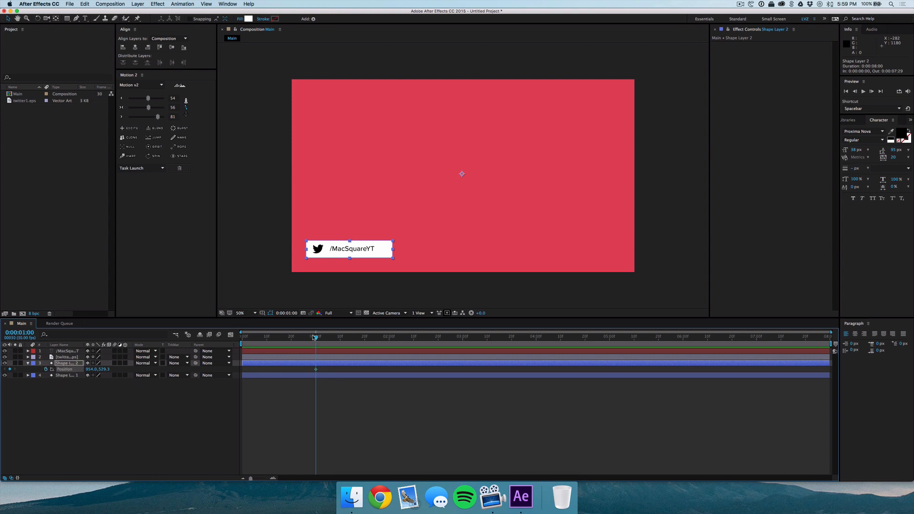
key("Home")
left_click_drag(94, 369, 2, 370)
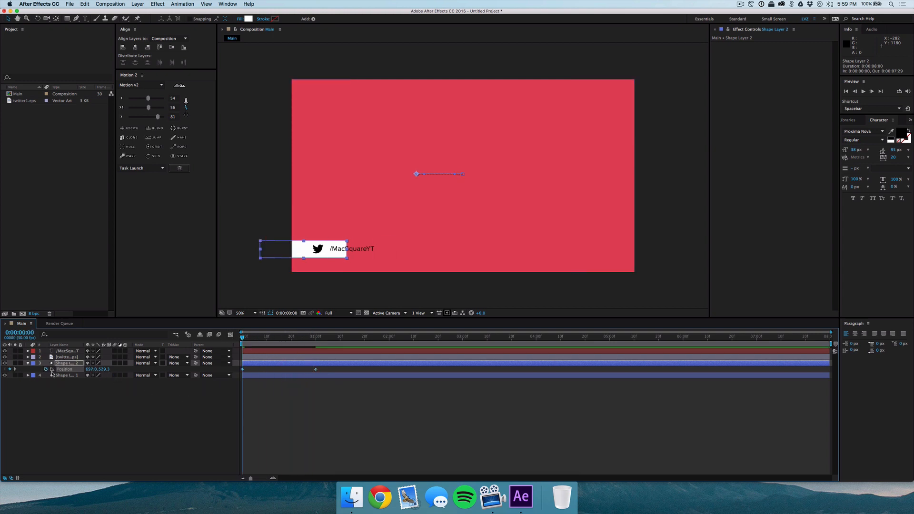
left_click_drag(94, 371, 3, 370)
left_click_drag(88, 371, 19, 368)
left_click(27, 363)
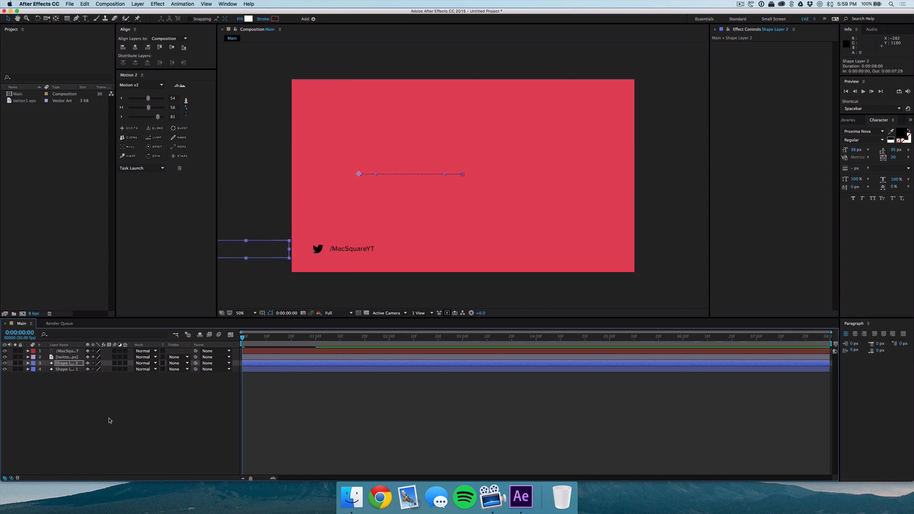
left_click(109, 419)
Add rotation and scale keyframes to the twitter icon layer at 0:00:00:14.
left_click_drag(243, 337, 276, 339)
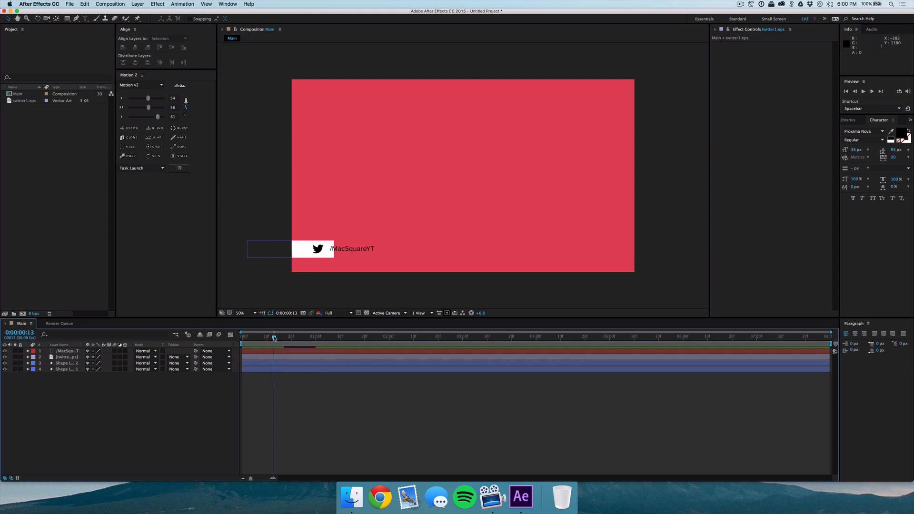
left_click_drag(274, 338, 277, 338)
left_click(65, 358)
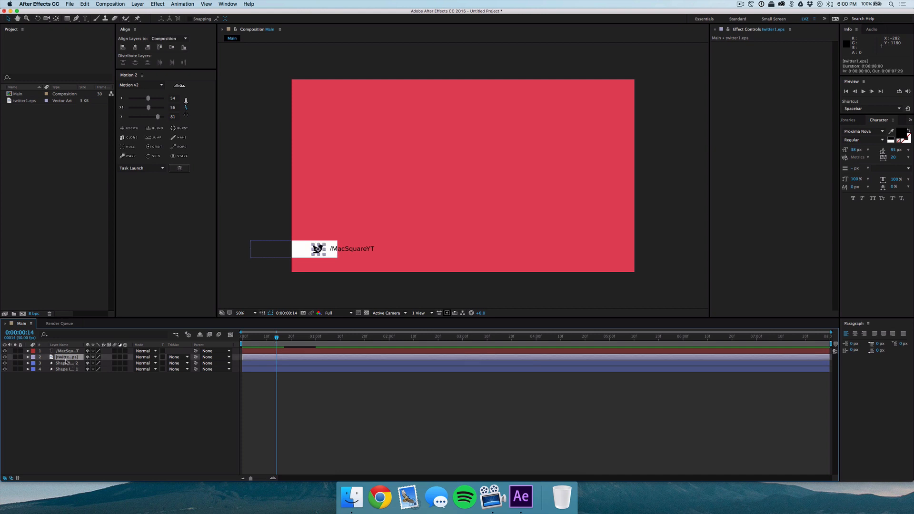
key("r")
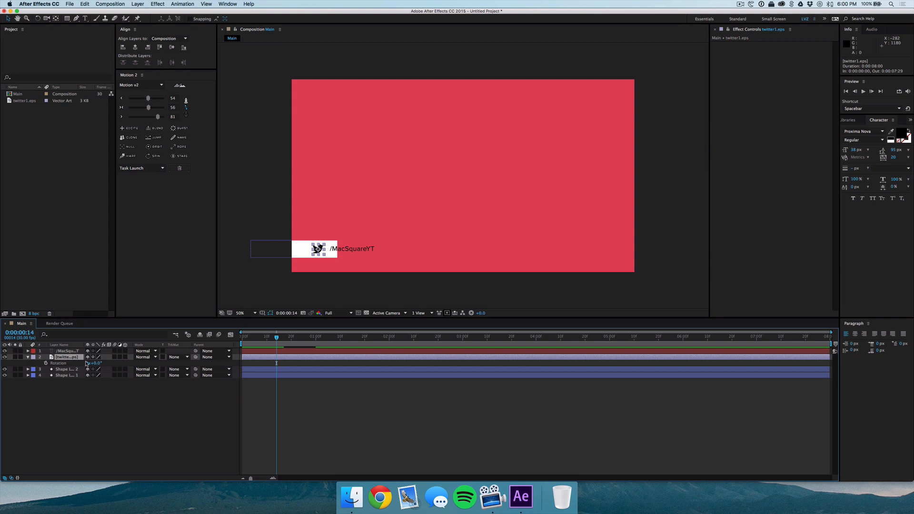
left_click(46, 363)
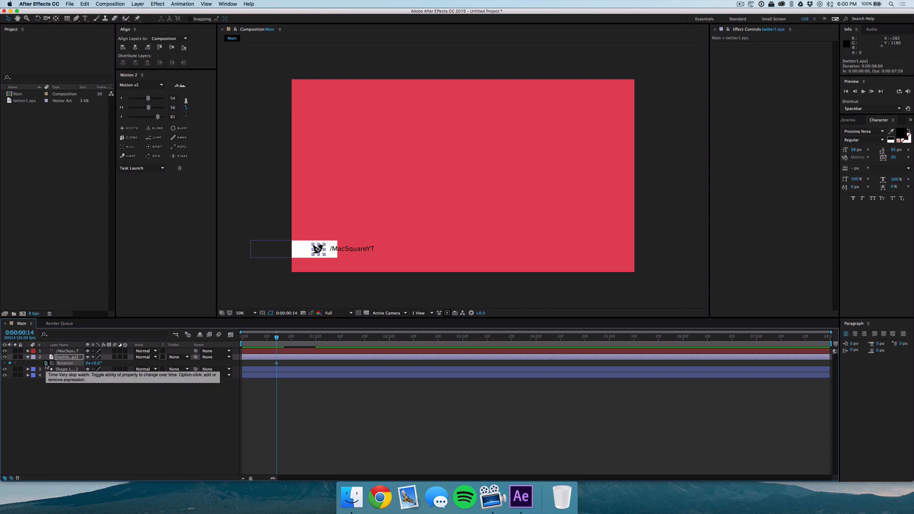
key("s")
left_click(46, 363)
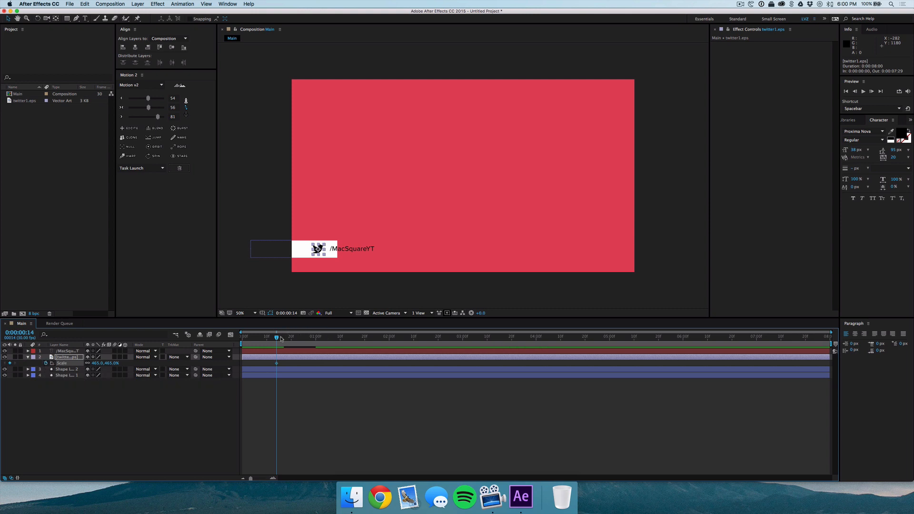
At 0:00:00:06, set the twitter icon's scale to 0% and its rotation to -90°.
left_click_drag(276, 338, 256, 338)
left_click(270, 406)
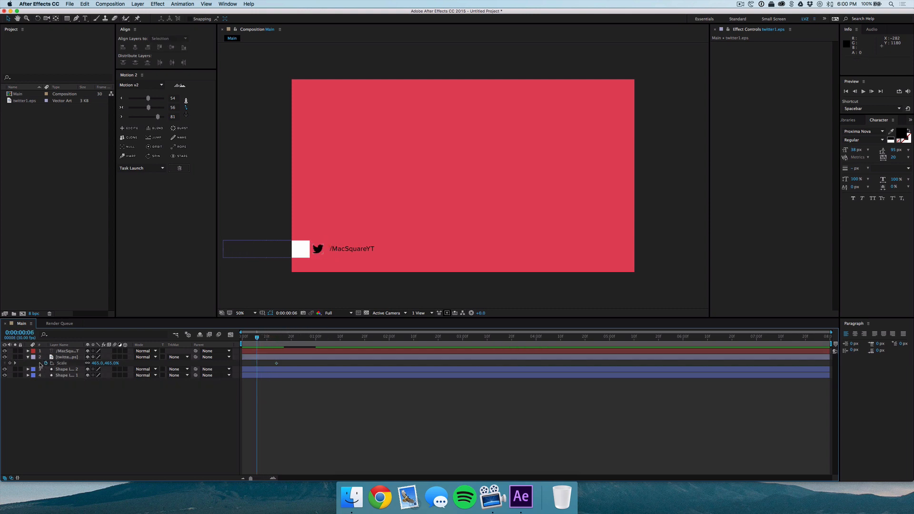
left_click(98, 363)
type("0")
key("Return")
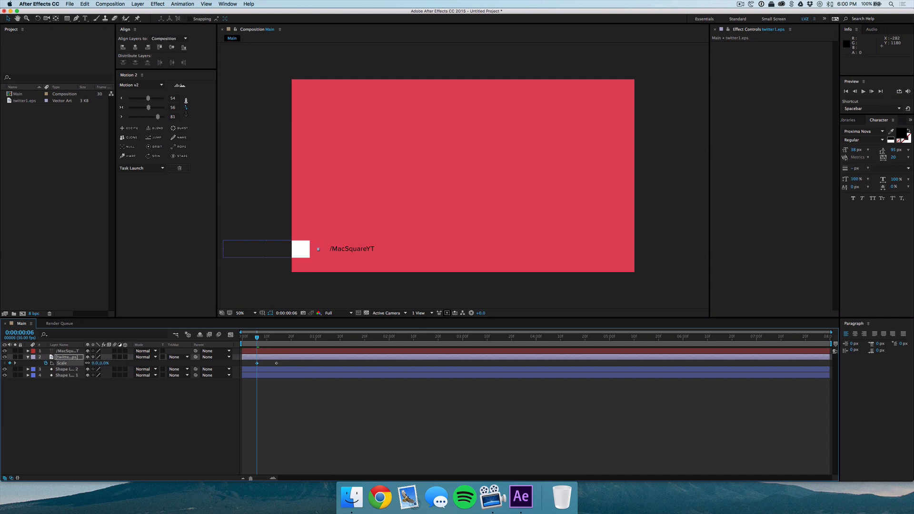
key("r")
left_click(100, 364)
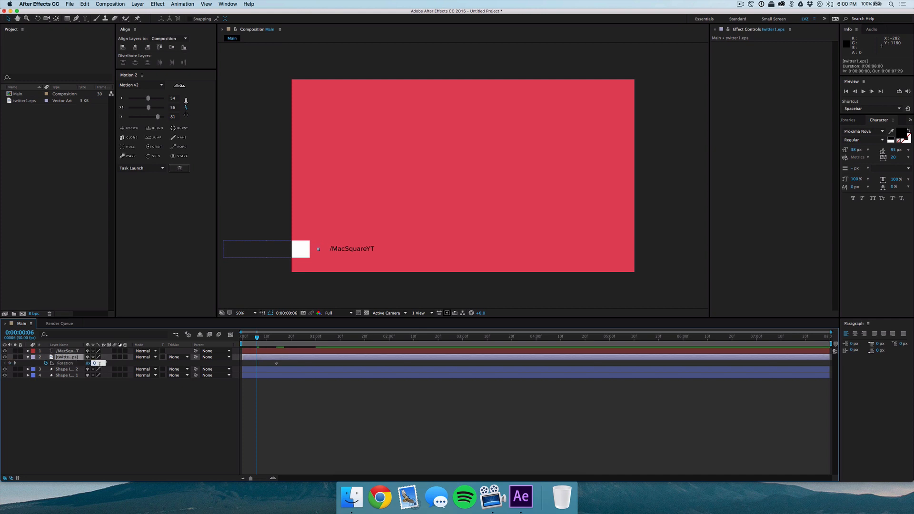
type("-90")
key("Return")
left_click(303, 417)
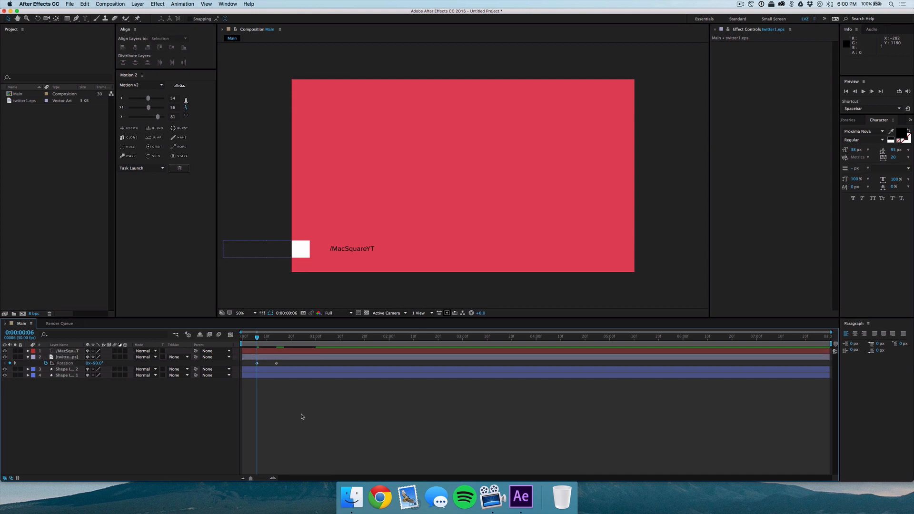
Scrub through the opening frames to check the icon's spin-in animation.
mouse_move(259, 339)
left_mouse_down()
mouse_move(286, 339)
mouse_move(249, 339)
mouse_move(285, 338)
mouse_move(263, 338)
left_mouse_up()
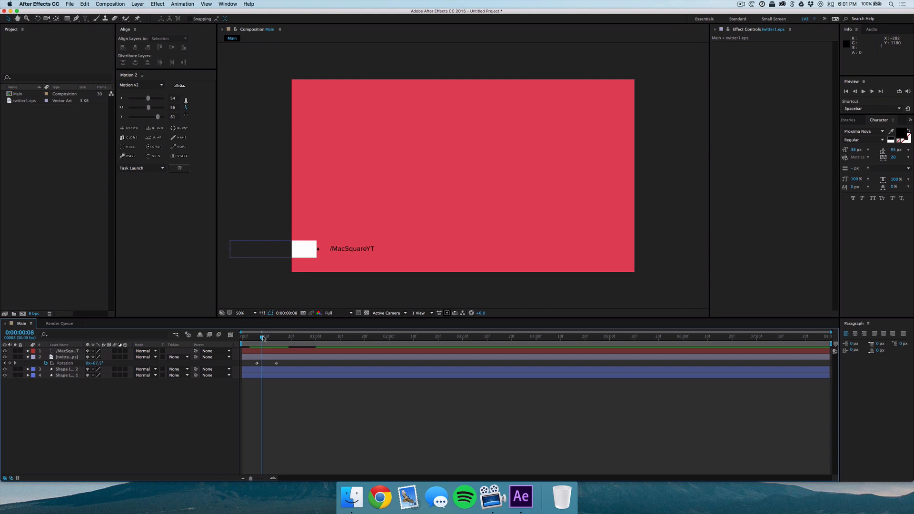
left_click_drag(263, 338, 266, 338)
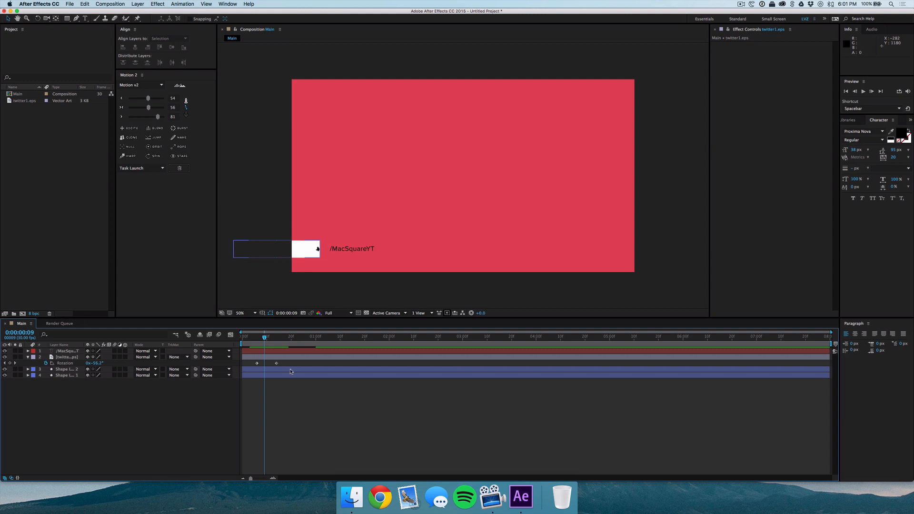
left_click_drag(291, 366, 273, 338)
left_click(285, 399)
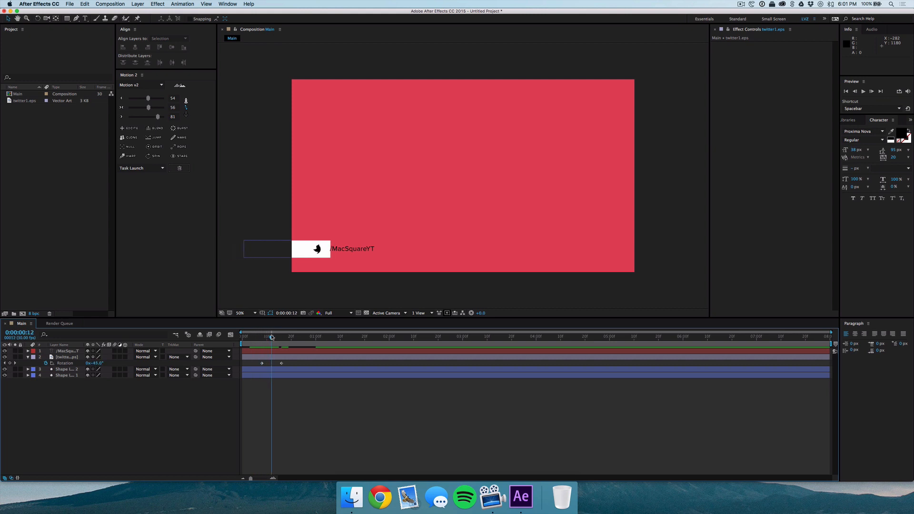
Draw a rectangular mask around the /MacSquareYT text layer.
left_click(62, 352)
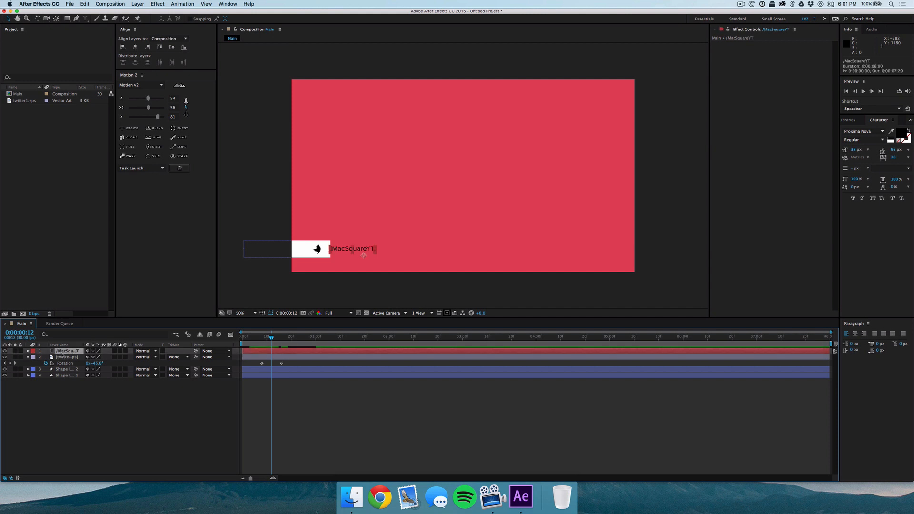
left_click(67, 18)
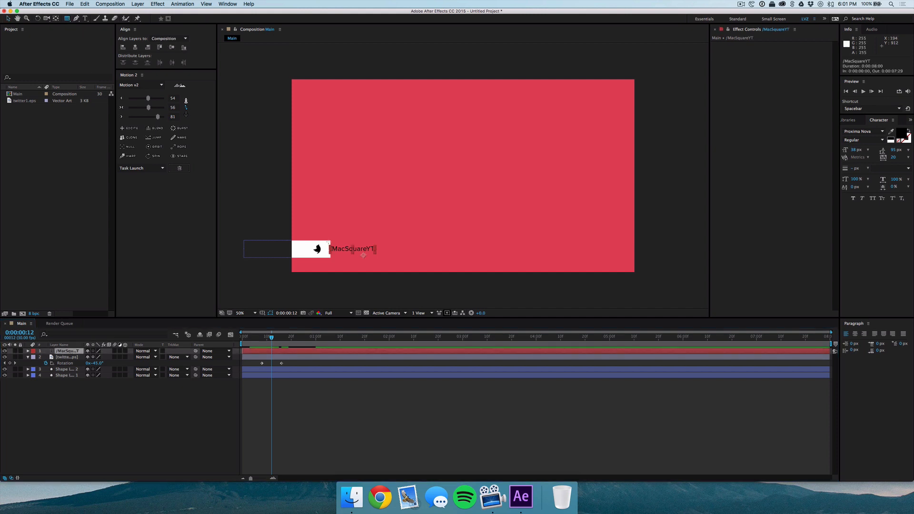
left_click_drag(329, 244, 375, 254)
key("period")
key("period")
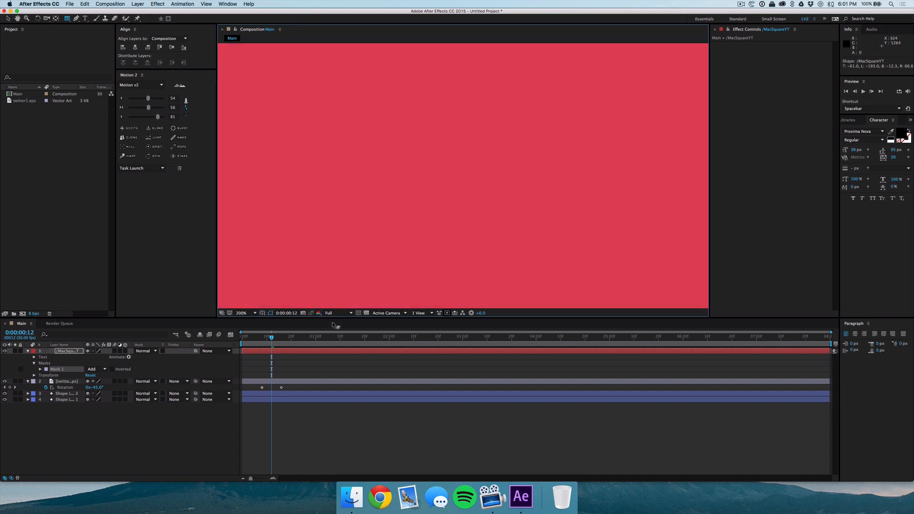
left_click_drag(296, 279, 496, 86)
left_click_drag(320, 253, 546, 176)
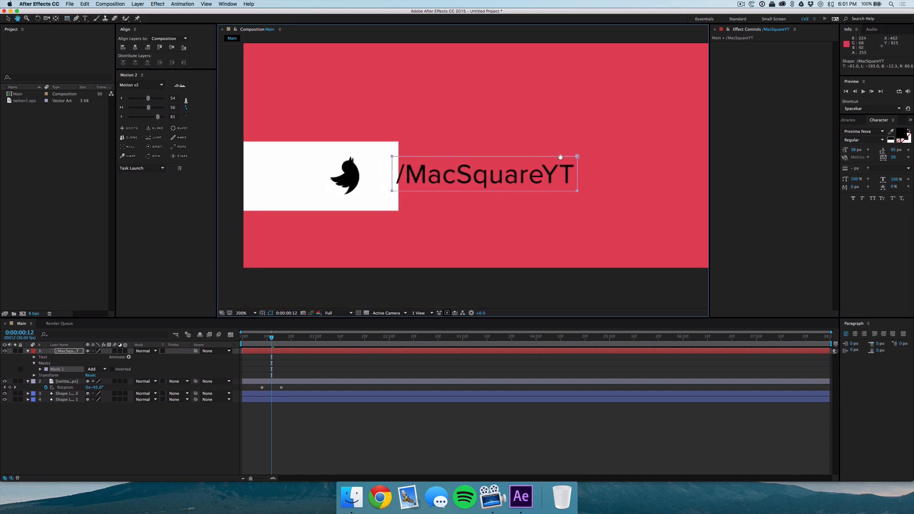
left_click(175, 458)
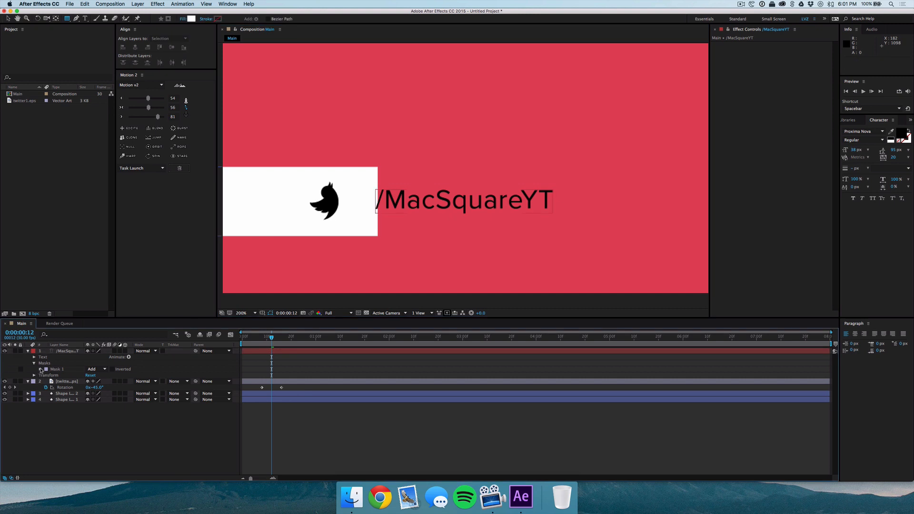
Keyframe the text mask's path at 0:00:00:27 and, at 0:00:00:12, collapse the mask to the text's left edge.
left_click(41, 369)
left_click_drag(276, 338, 308, 338)
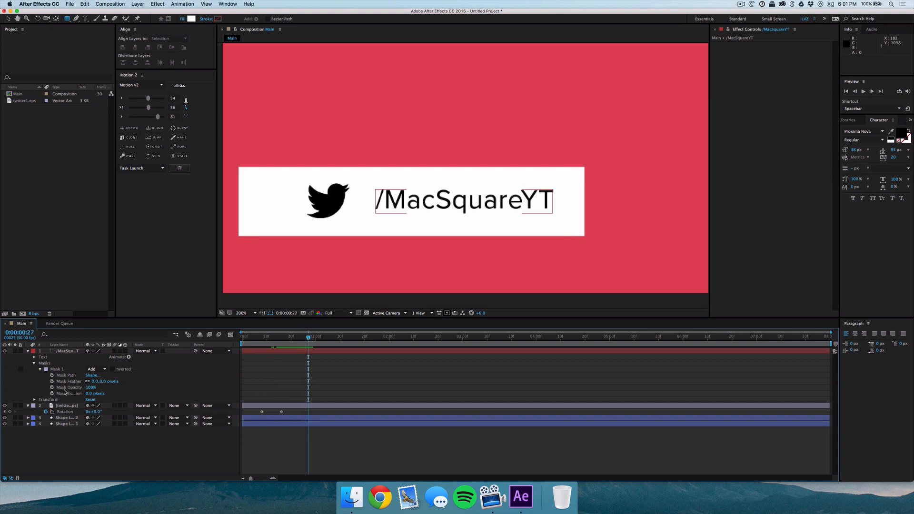
left_click(53, 375)
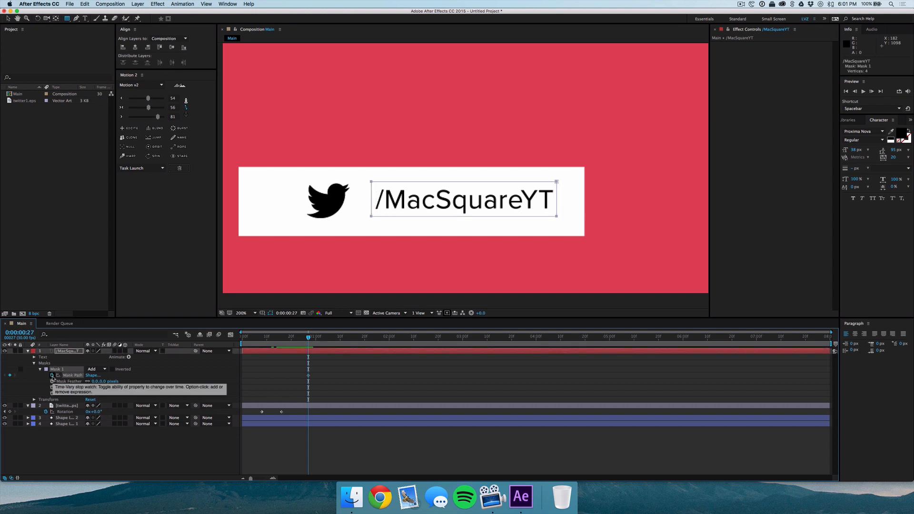
left_click_drag(303, 338, 271, 337)
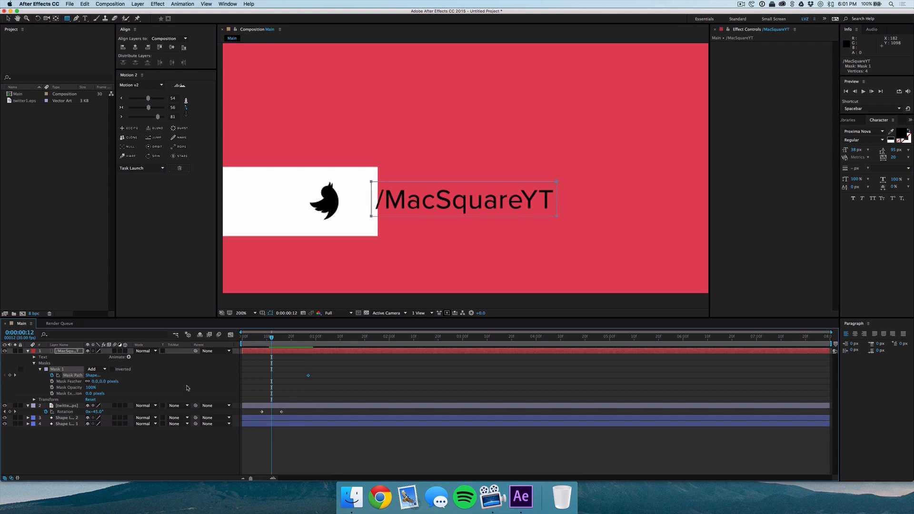
key("v")
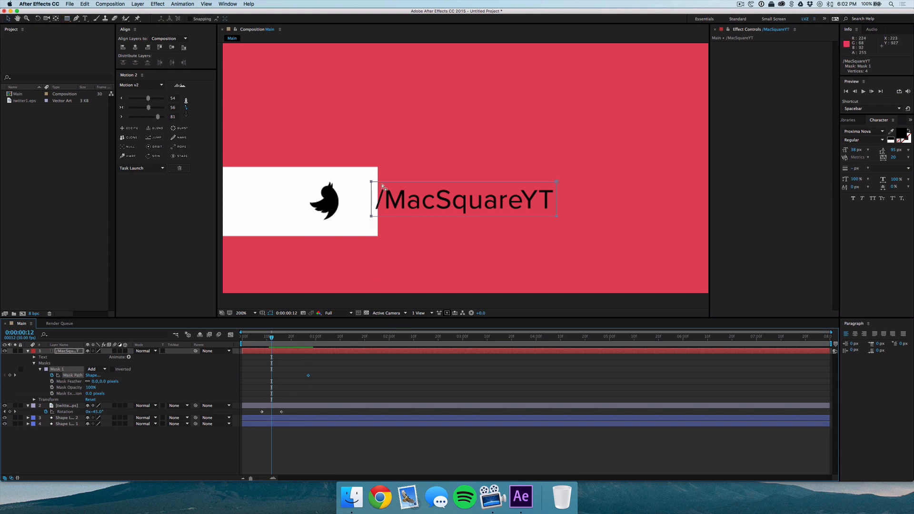
double_click(382, 183)
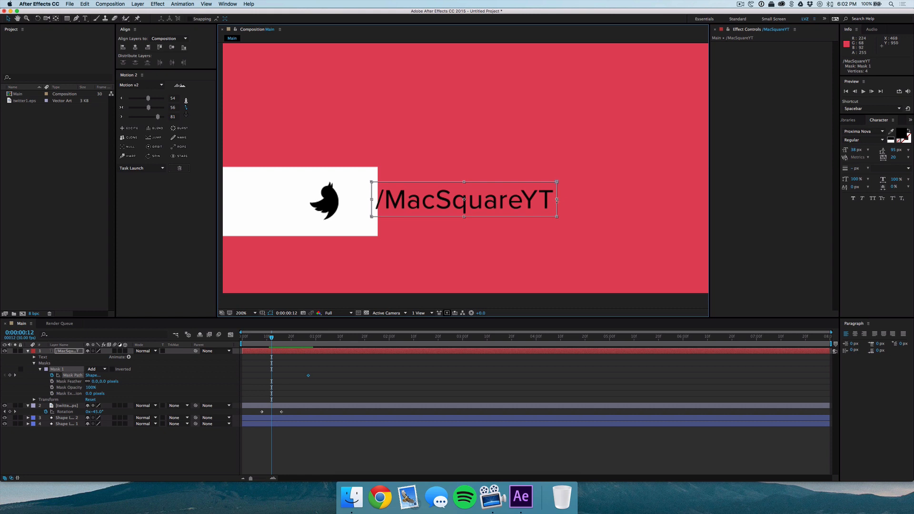
left_click_drag(558, 199, 376, 202)
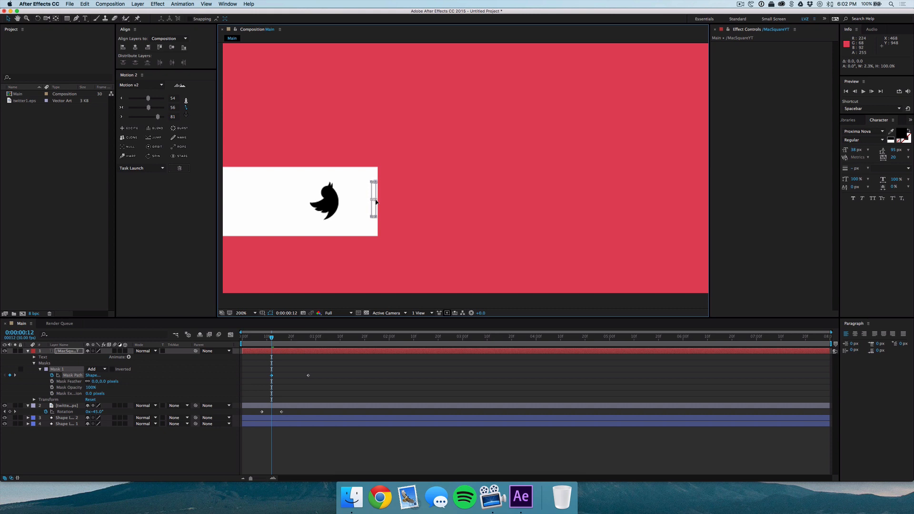
left_click_drag(376, 201, 376, 202)
left_click(324, 399)
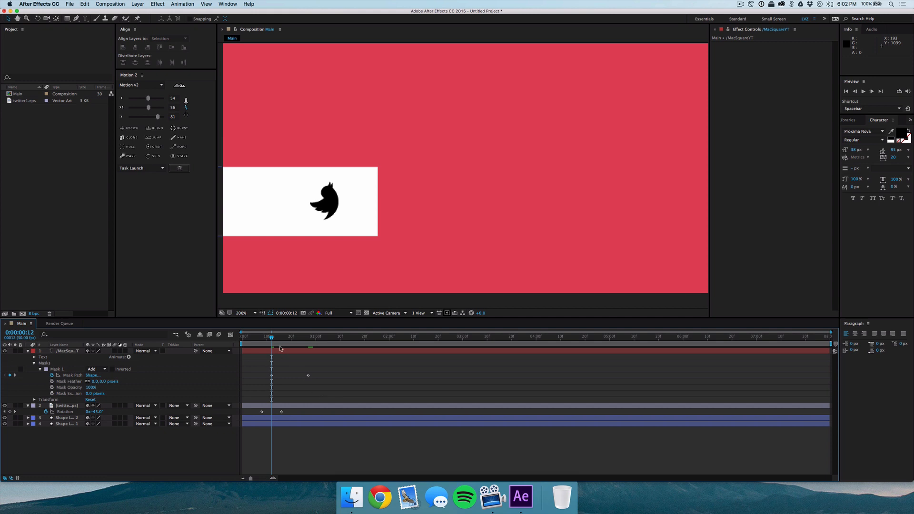
Play and scrub the timeline to preview the lower-third animation.
key("space")
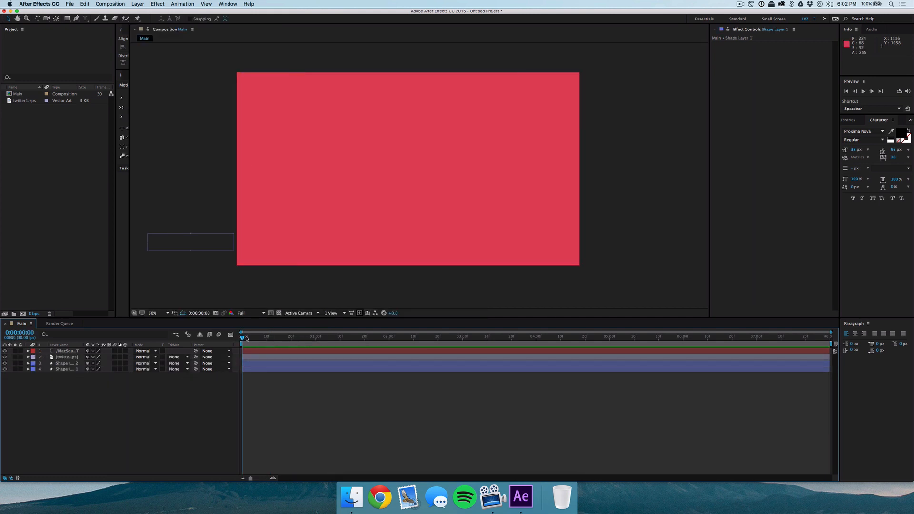
left_click_drag(242, 337, 319, 343)
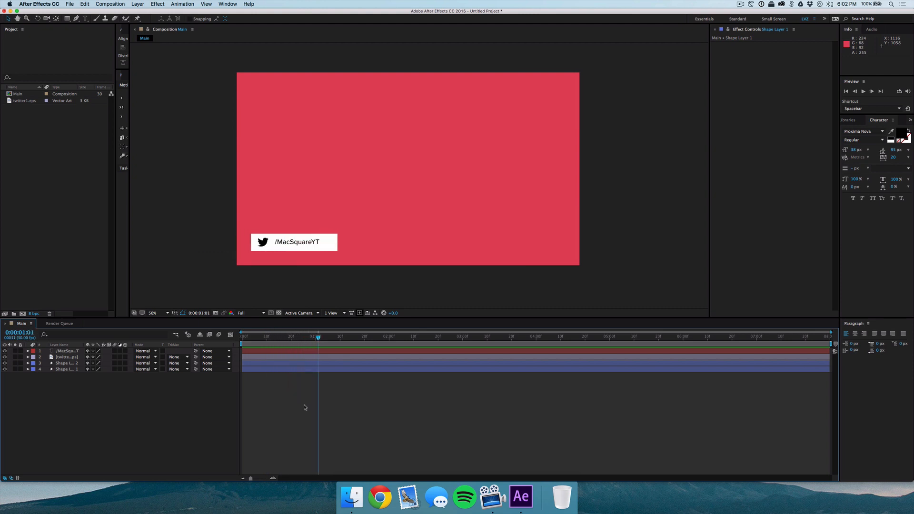
Reveal the keyframed properties of the text, icon and white bar layers and widen the Motion 2 panel.
left_click(72, 364)
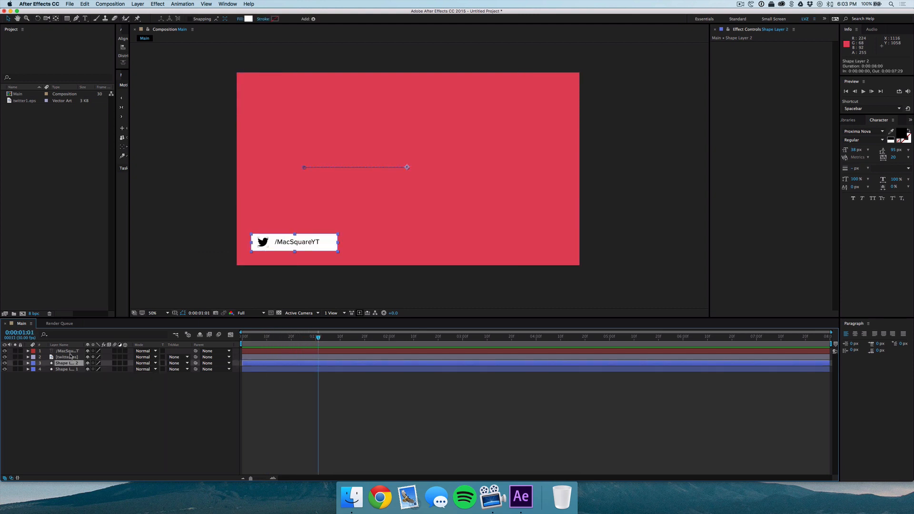
left_click(69, 351, "shift")
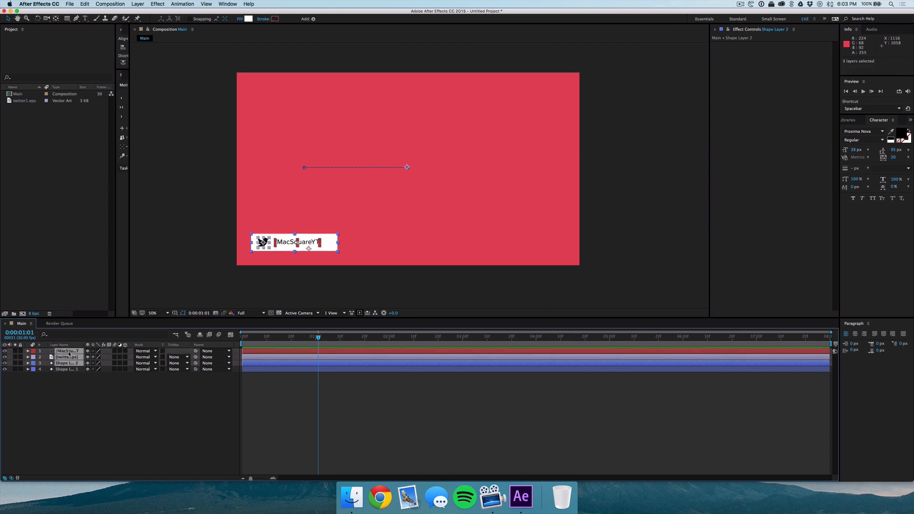
key("u")
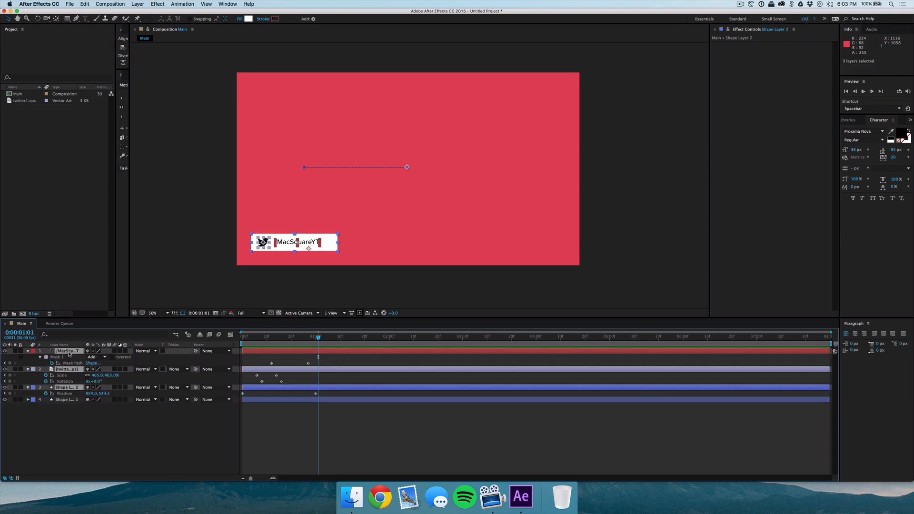
left_click(292, 455)
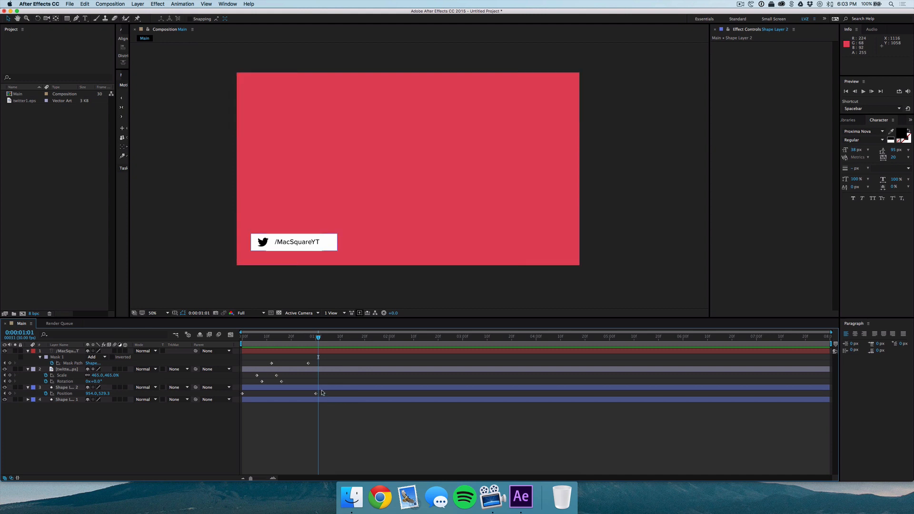
left_click_drag(129, 149, 221, 147)
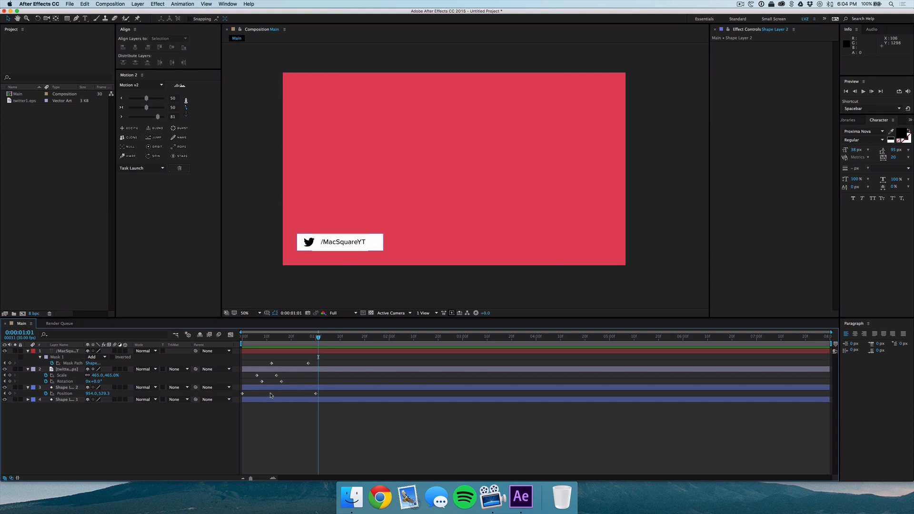
Ease the white bar's Position keyframes with Motion v2, setting the sliders to 50, 48 and 75, checking the curve in the Graph Editor.
left_click(271, 394)
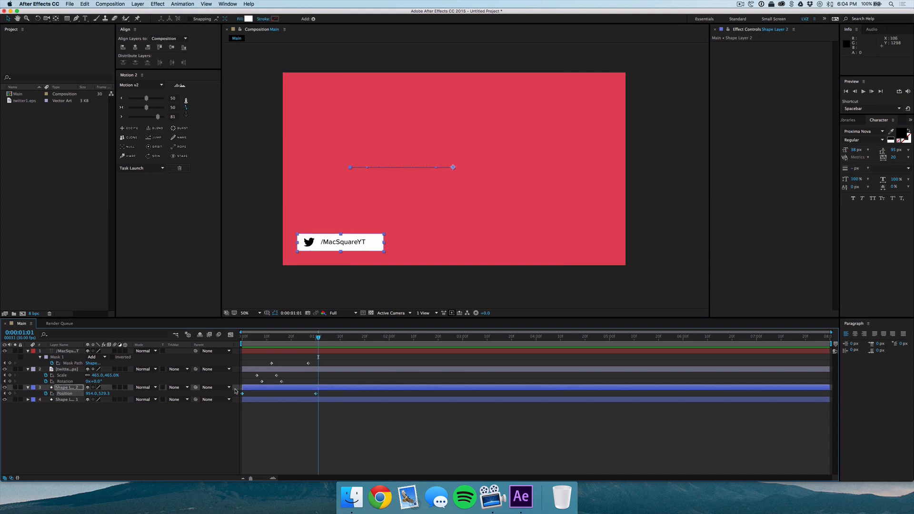
left_click_drag(146, 98, 147, 101)
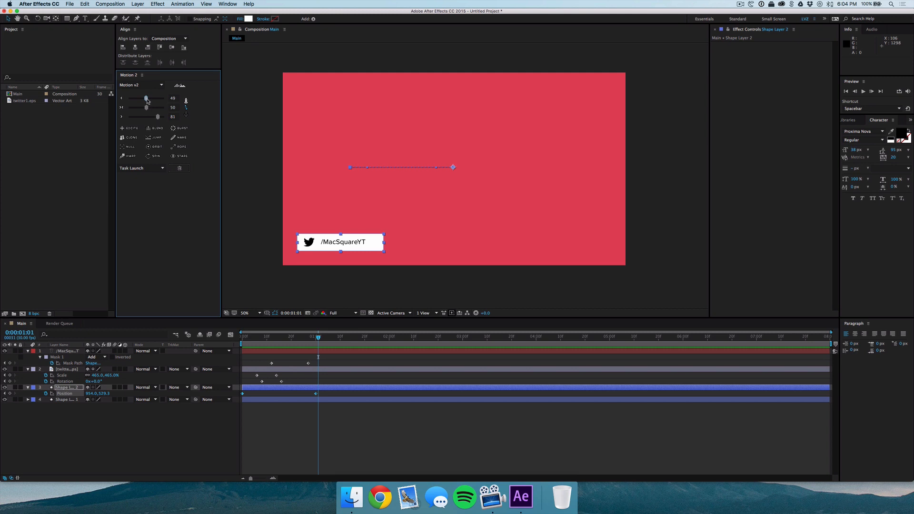
left_click(147, 99)
left_click_drag(159, 116, 158, 119)
left_click(337, 438)
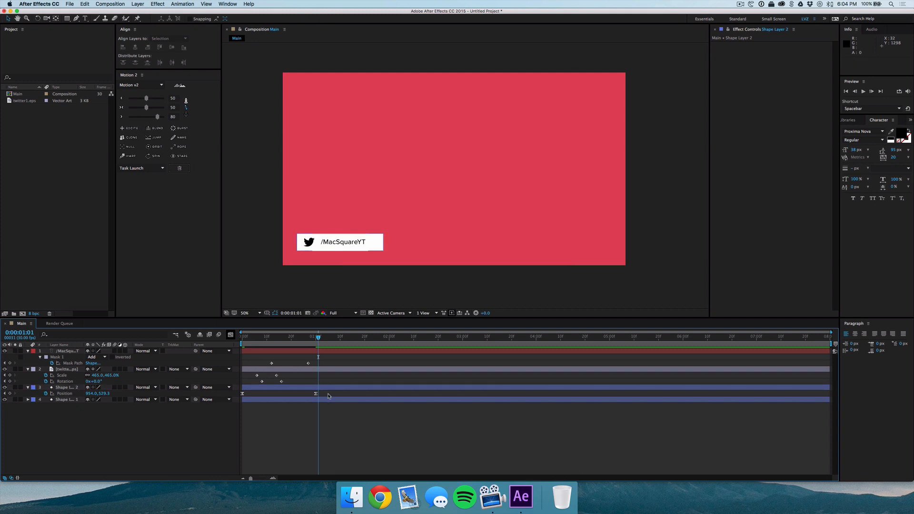
left_click(64, 393)
left_click(230, 335)
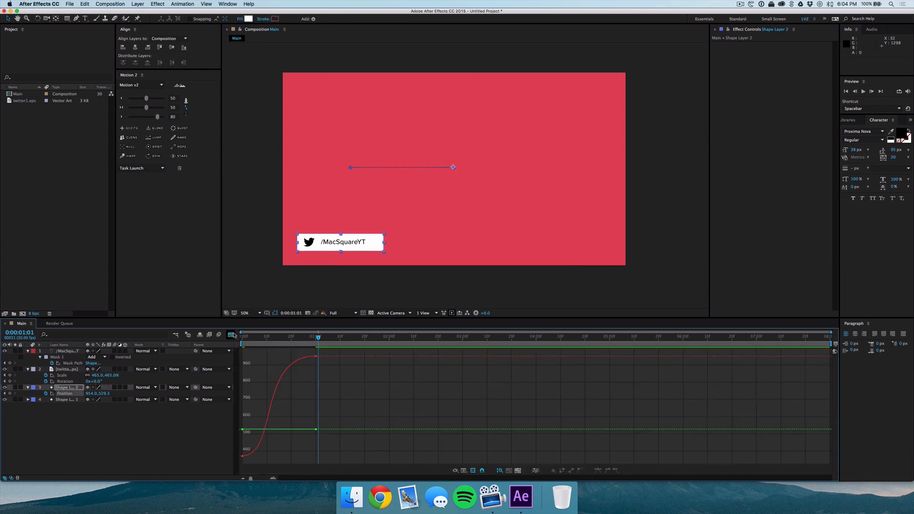
left_click_drag(323, 352, 225, 459)
left_click_drag(145, 98, 149, 117)
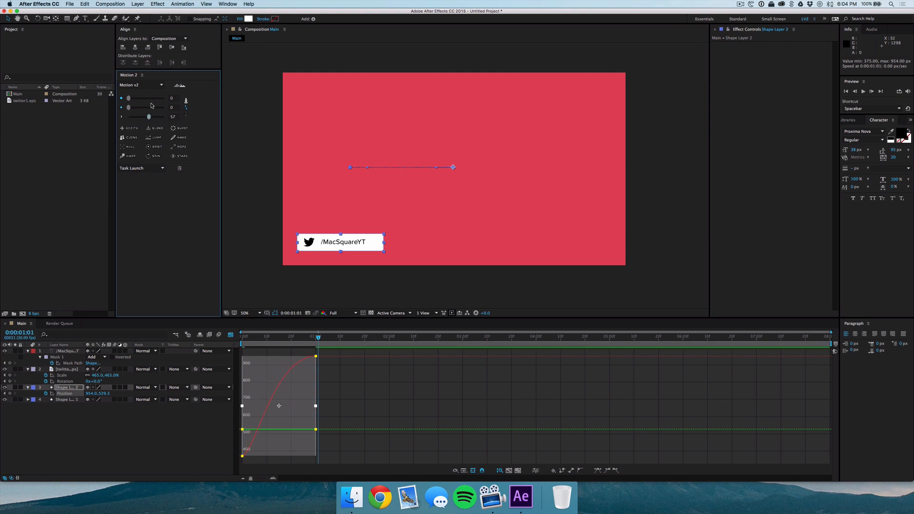
left_click(173, 99)
type("50")
key("Return")
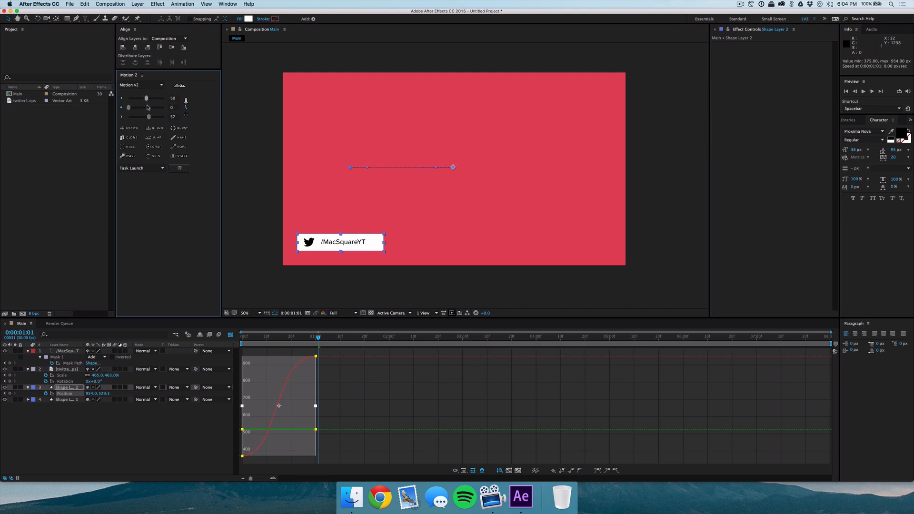
left_click(147, 107)
left_click_drag(149, 117, 157, 118)
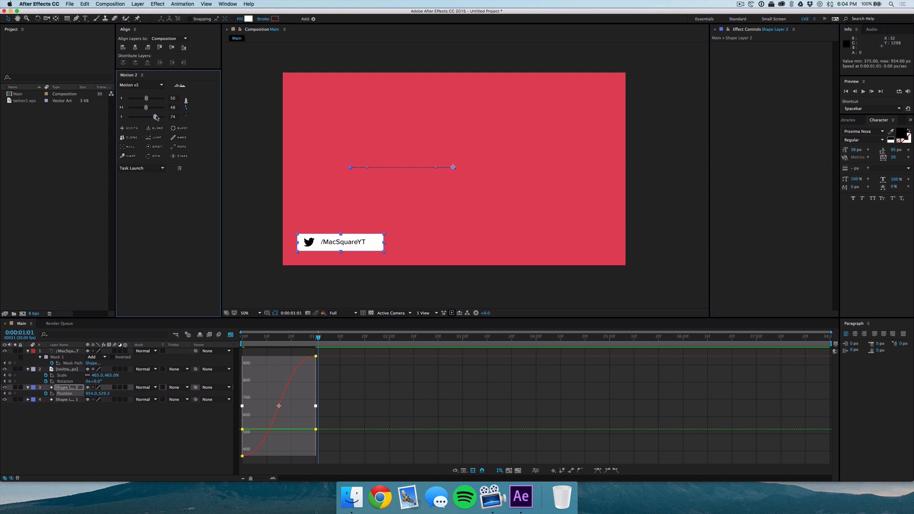
left_click(332, 412)
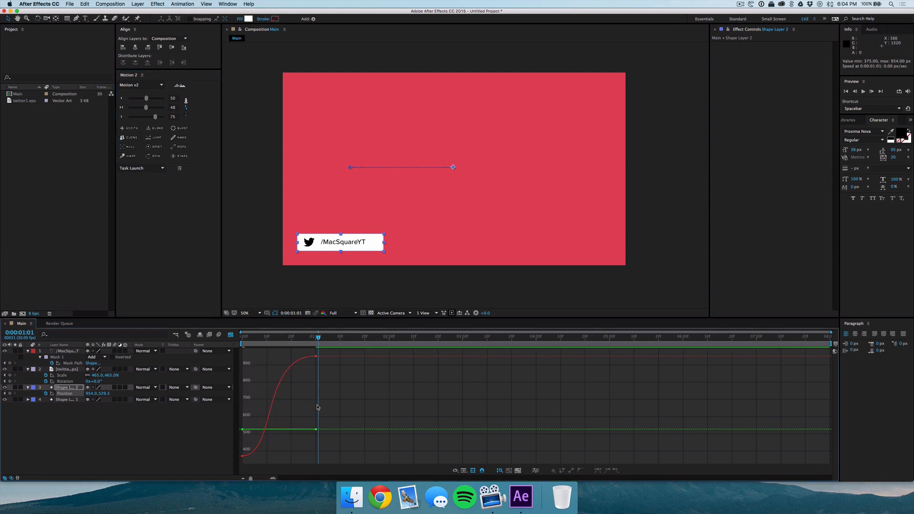
left_click(230, 335)
Play the composition to preview the eased white bar slide.
left_click(335, 450)
key("space")
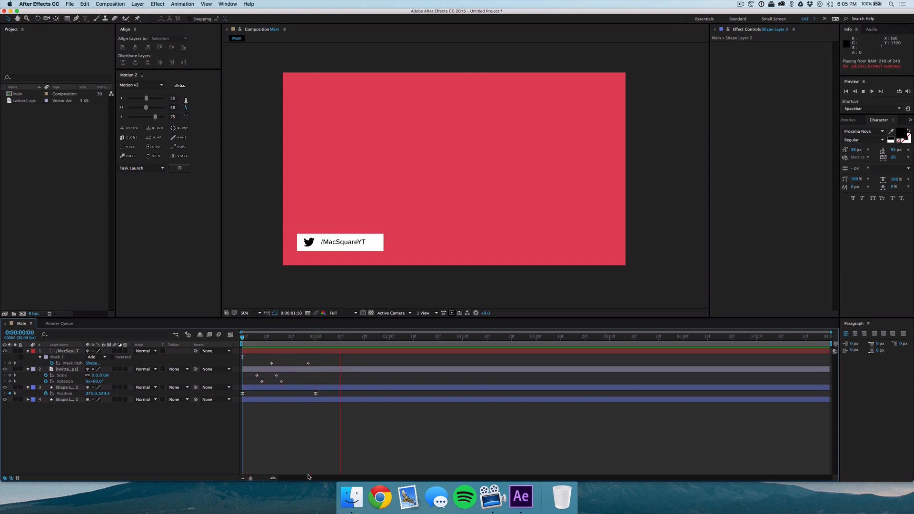
key("space")
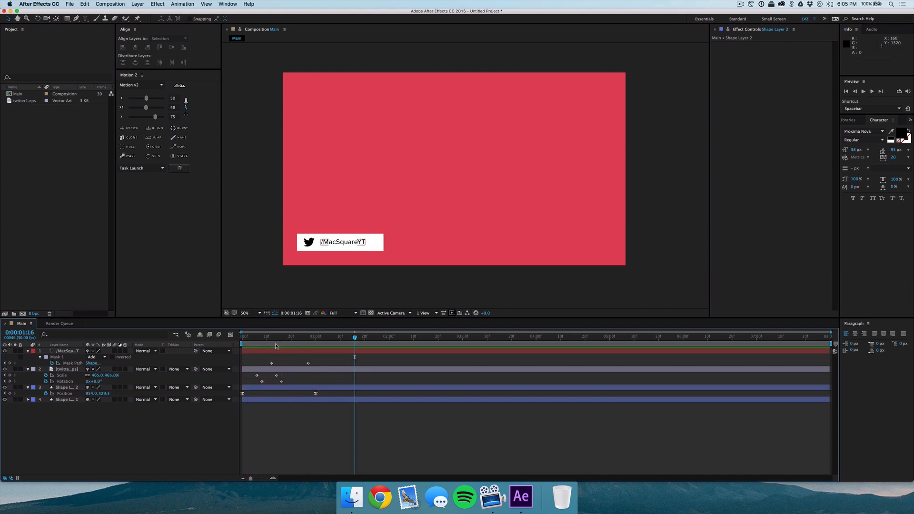
Apply Motion v2 easing with the third slider at 76 to the icon and mask keyframes.
left_click_drag(256, 337, 316, 338)
left_click_drag(328, 386, 243, 353)
left_click_drag(154, 118, 156, 119)
left_click(305, 424)
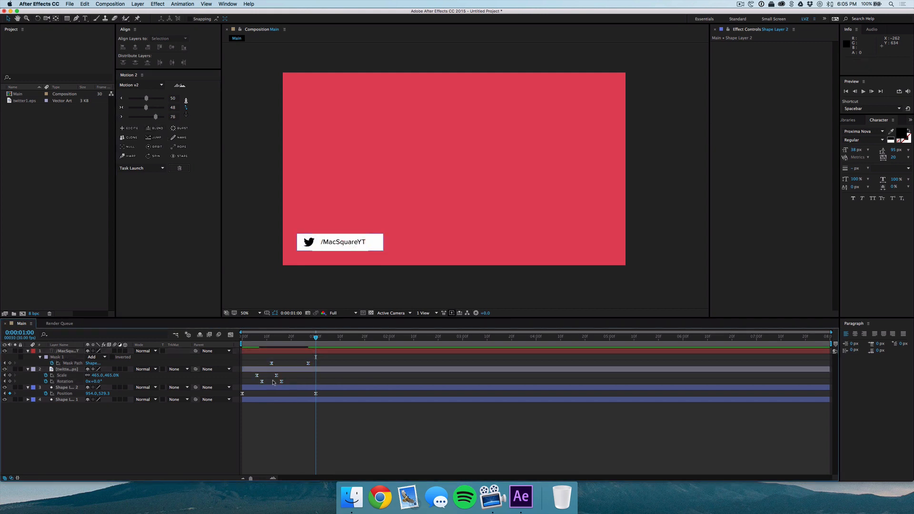
Retime the text mask, rotation and white bar position end keyframes later, to about 0:00:01:18.
left_click_drag(316, 337, 218, 338)
key("space")
left_click_drag(323, 395, 308, 366)
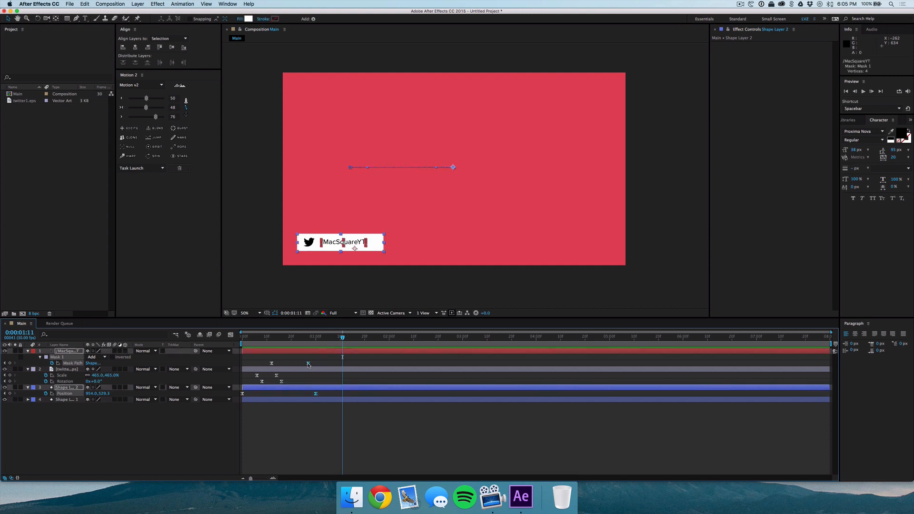
left_click(277, 376, "super")
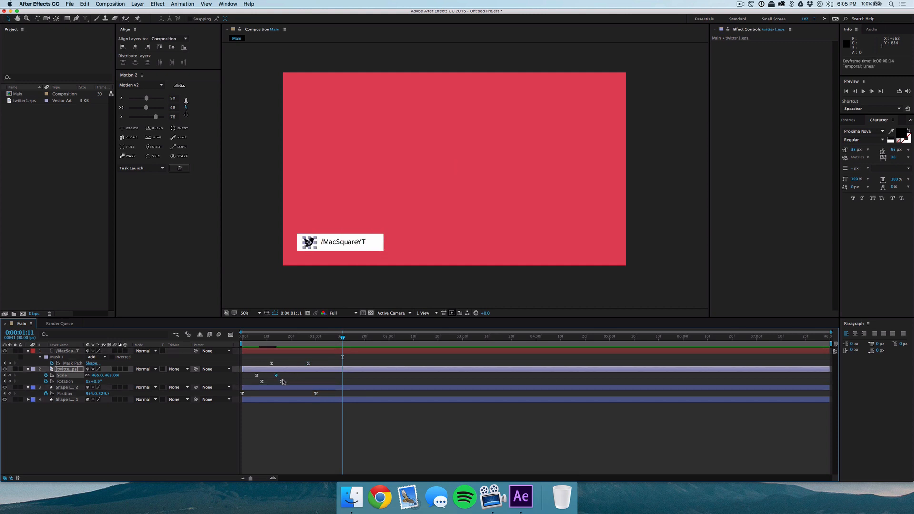
key("super+z")
left_click(282, 381, "shift")
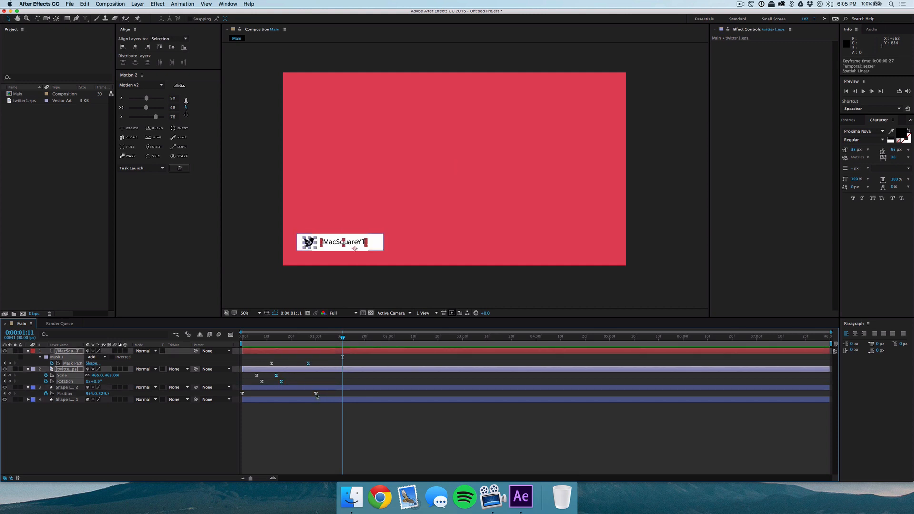
left_click(316, 393, "shift")
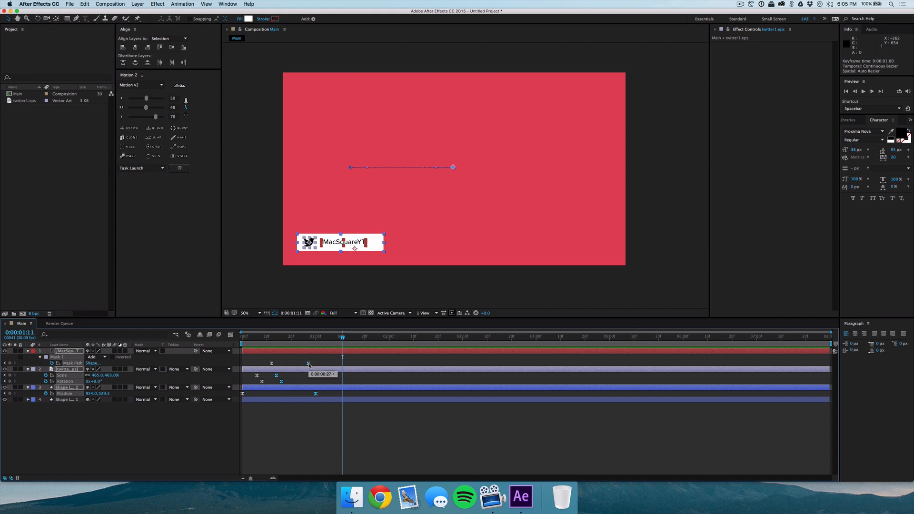
left_click_drag(309, 364, 358, 365)
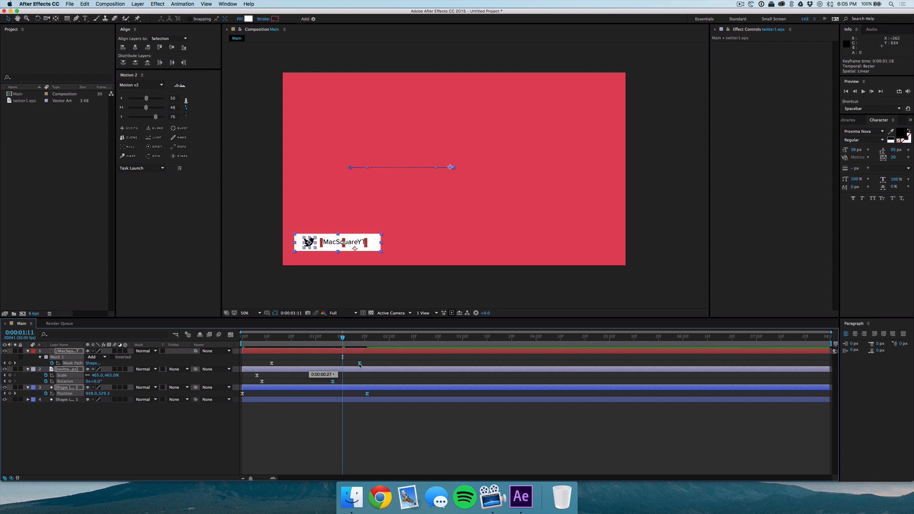
Preview the retimed animation and collapse the layer properties.
left_click(343, 444)
key("space")
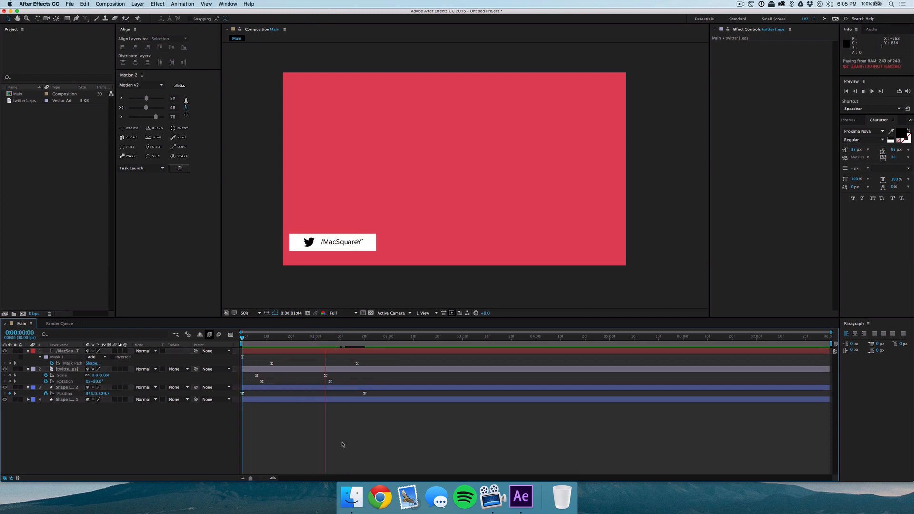
key("space")
left_click_drag(270, 338, 289, 365)
left_click(276, 365)
left_click(269, 359)
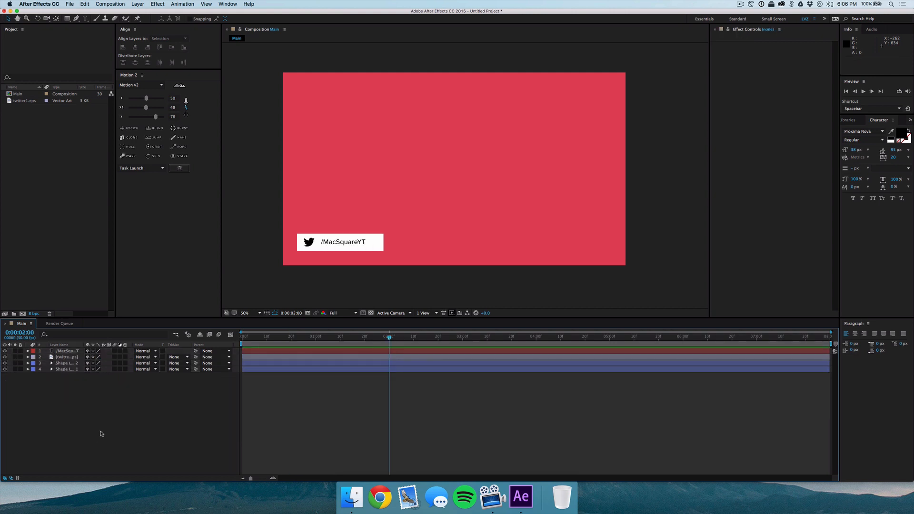
Pre-compose the text and Twitter icon layers into a new composition named Fill.
left_click(65, 357)
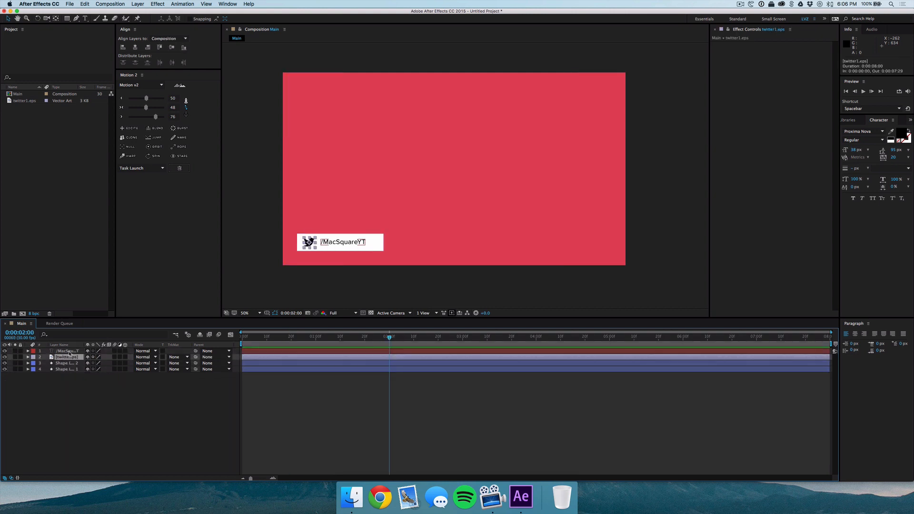
left_click(69, 352, "shift")
right_click(69, 352)
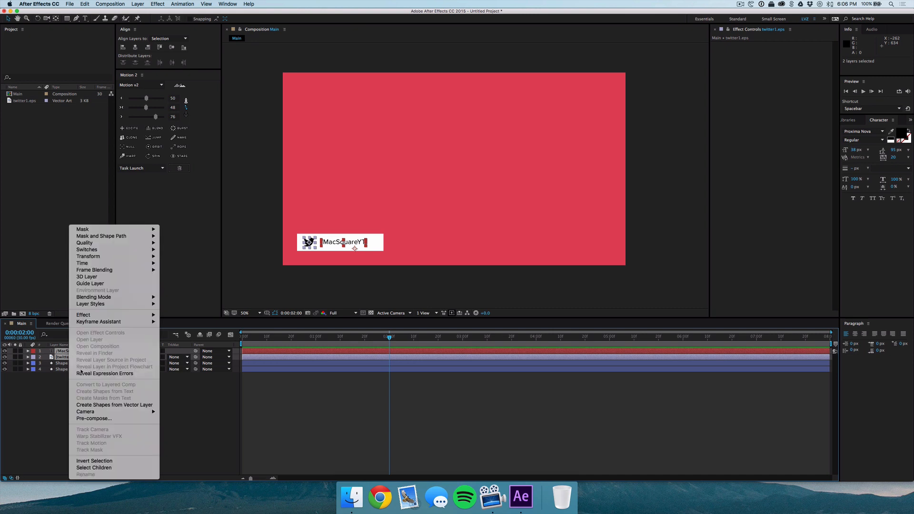
left_click(106, 421)
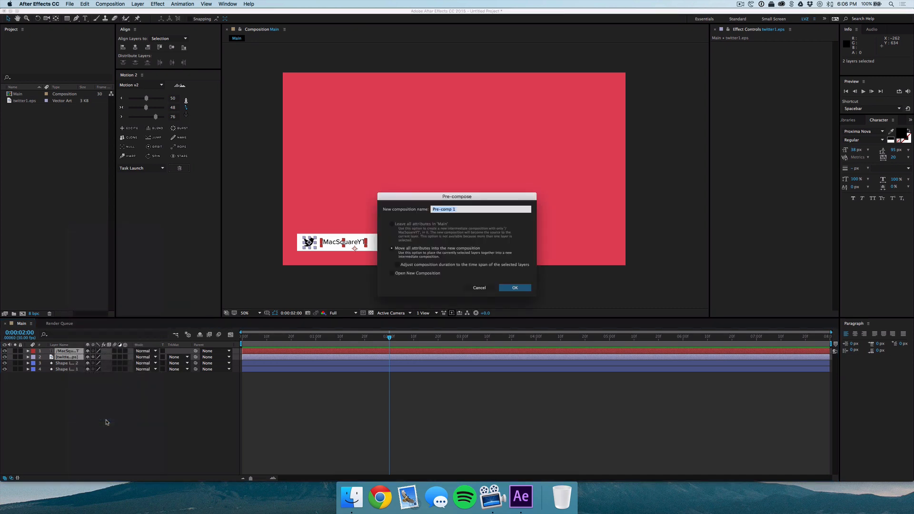
type("Fill")
key("Return")
left_click(125, 446)
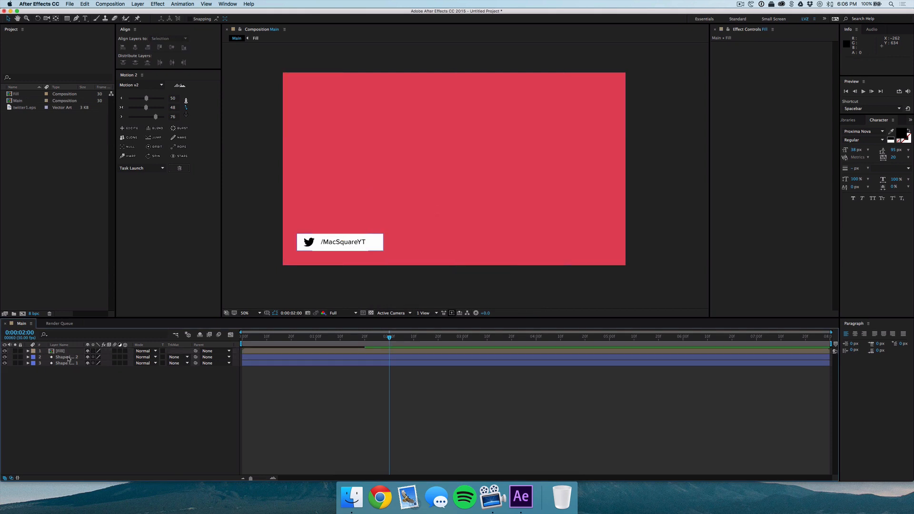
Set the white bar layer's track matte to Alpha Inverted Matte using the Fill layer.
left_click(69, 357)
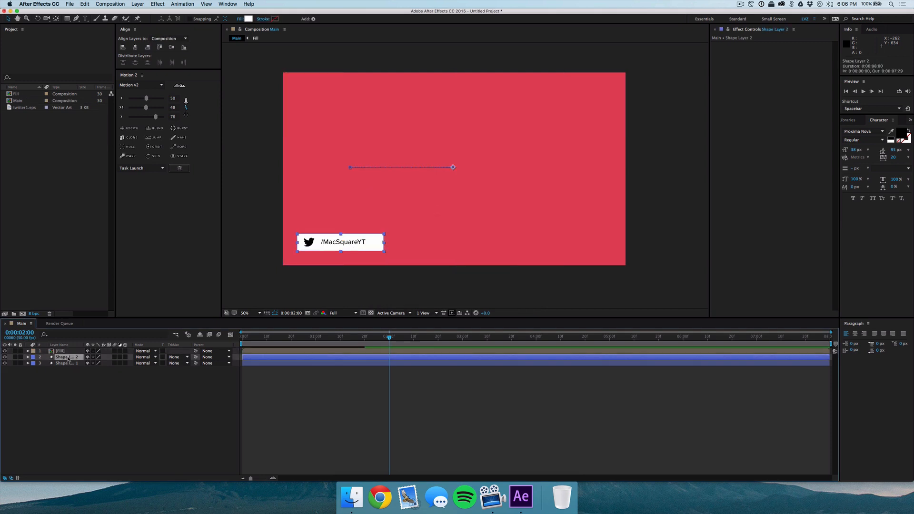
left_click(183, 358)
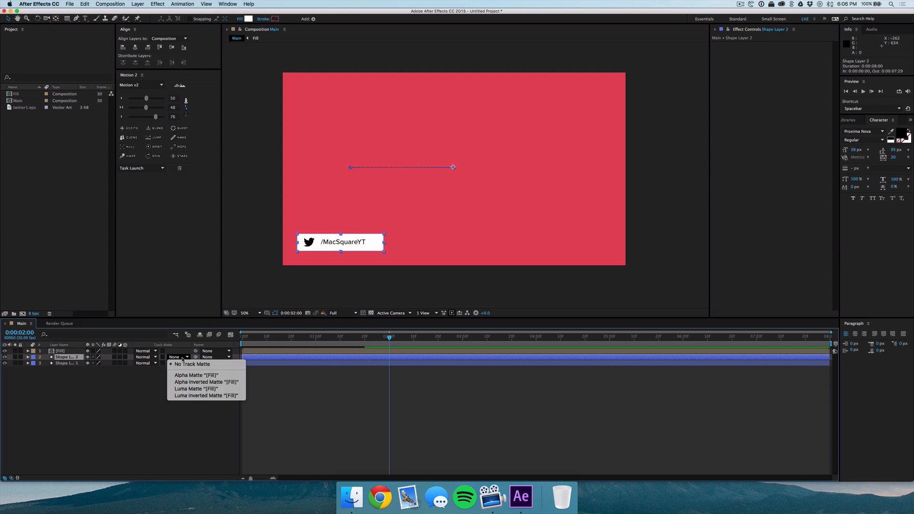
left_click(192, 382)
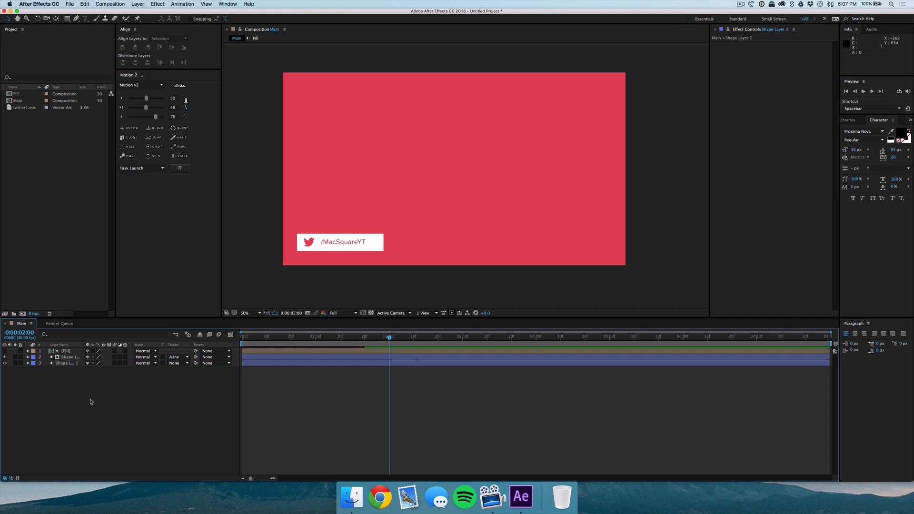
Inside the Fill composition, add a full-frame rectangle layer beneath the icon and text, hide it, and return to Main.
double_click(66, 352)
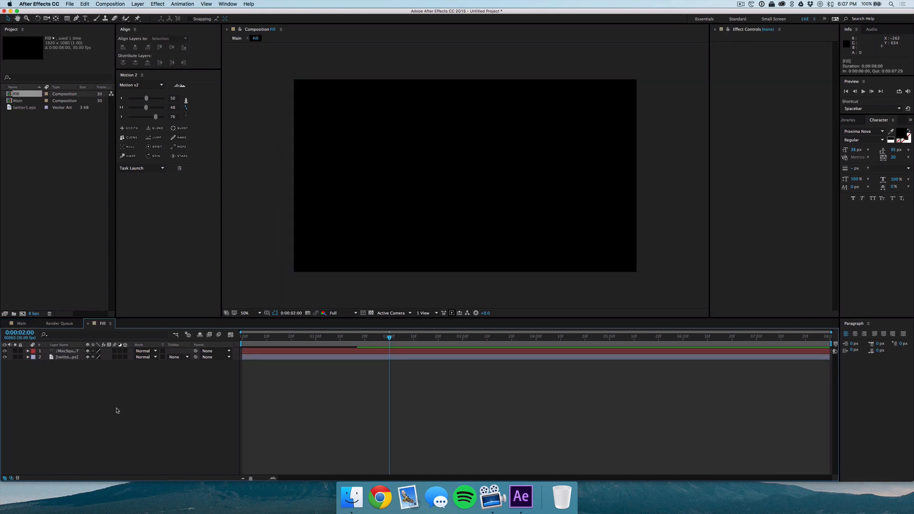
double_click(66, 18)
mouse_move(66, 351)
left_mouse_down()
mouse_move(66, 391)
mouse_move(86, 433)
left_mouse_up()
left_click(86, 436)
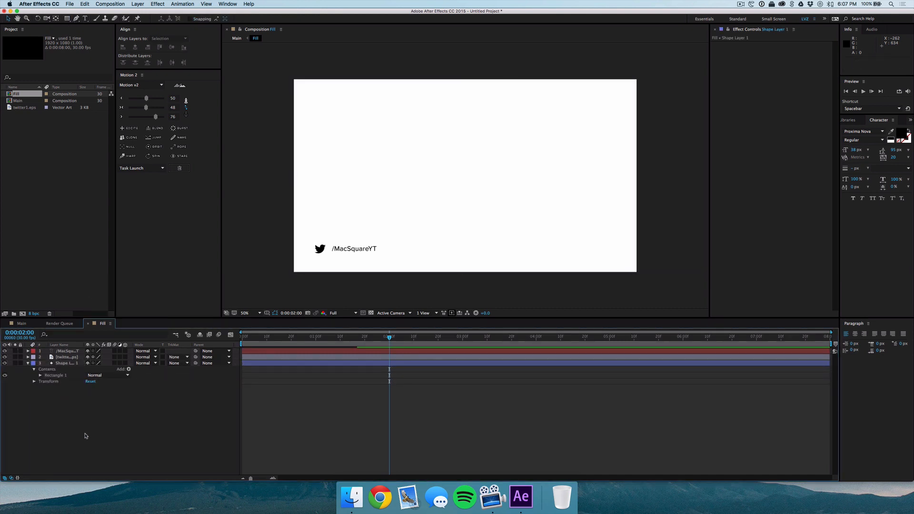
left_click(5, 364)
left_click(22, 324)
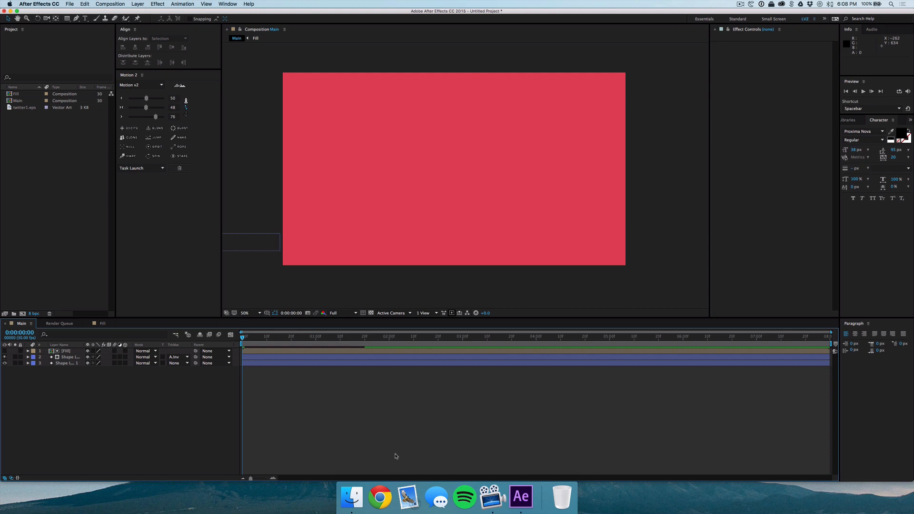
Import the 1920x1080 desk footage clip, place it under the lower third in Main, and play it.
left_click(351, 497)
left_click_drag(287, 304, 53, 209)
left_click_drag(25, 95, 76, 365)
key("space")
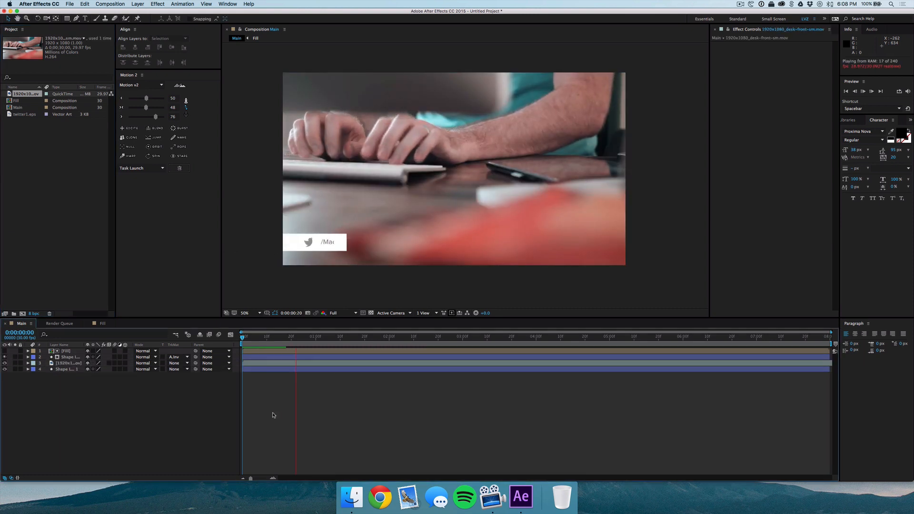